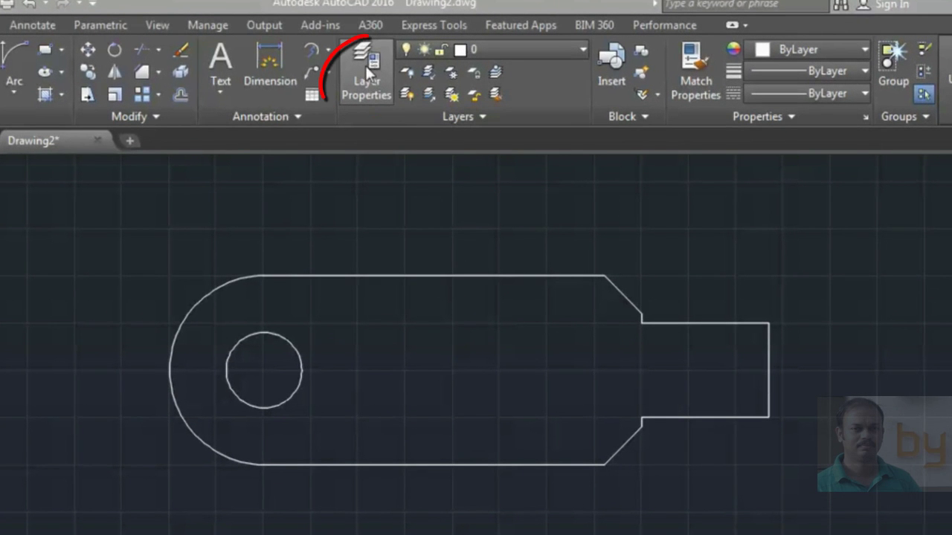
# Create a new layer named 'dimension' and give it blue colour 170.
pyautogui.click(368, 75)
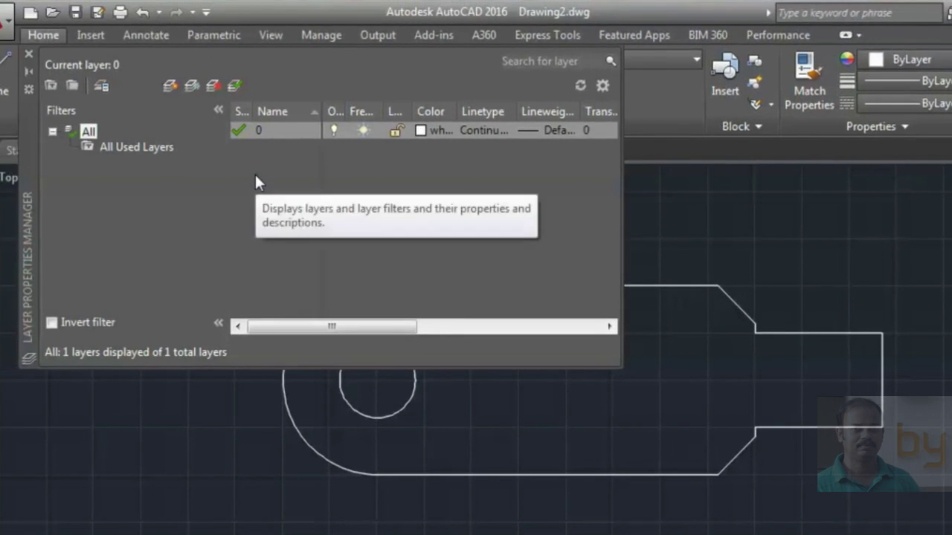
pyautogui.click(170, 86)
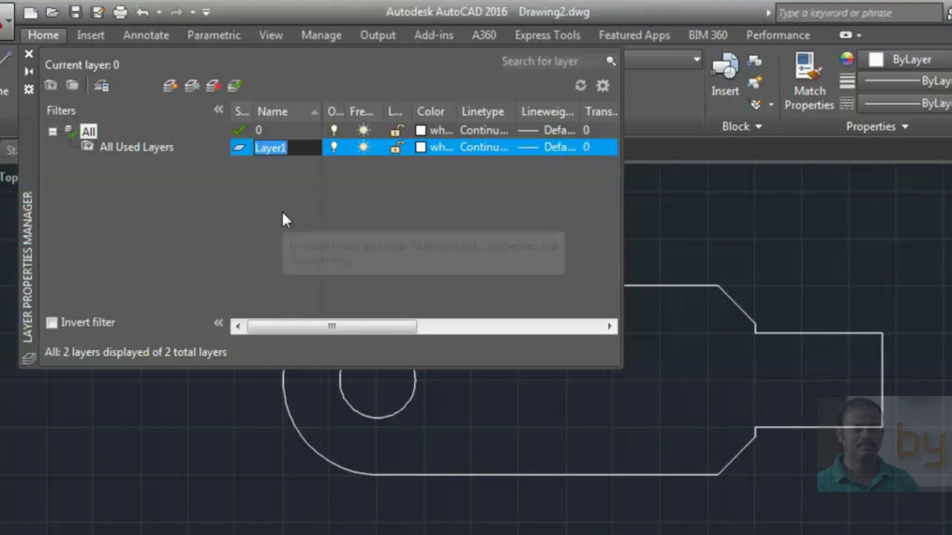
pyautogui.write('dimension')
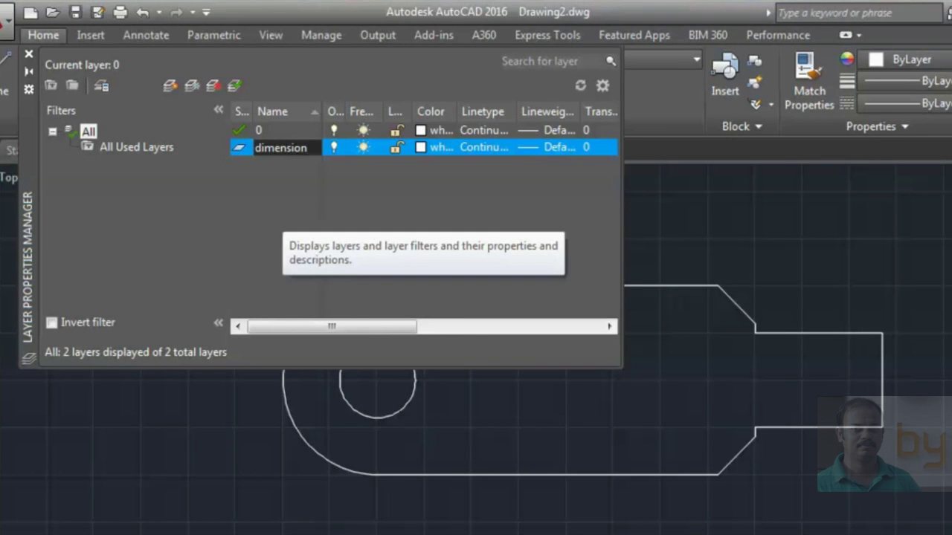
pyautogui.click(421, 147)
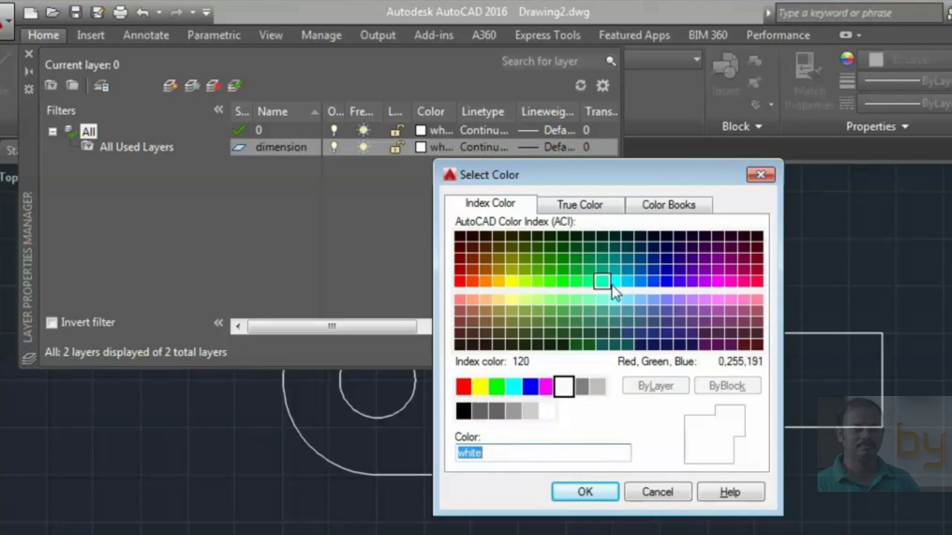
pyautogui.click(667, 282)
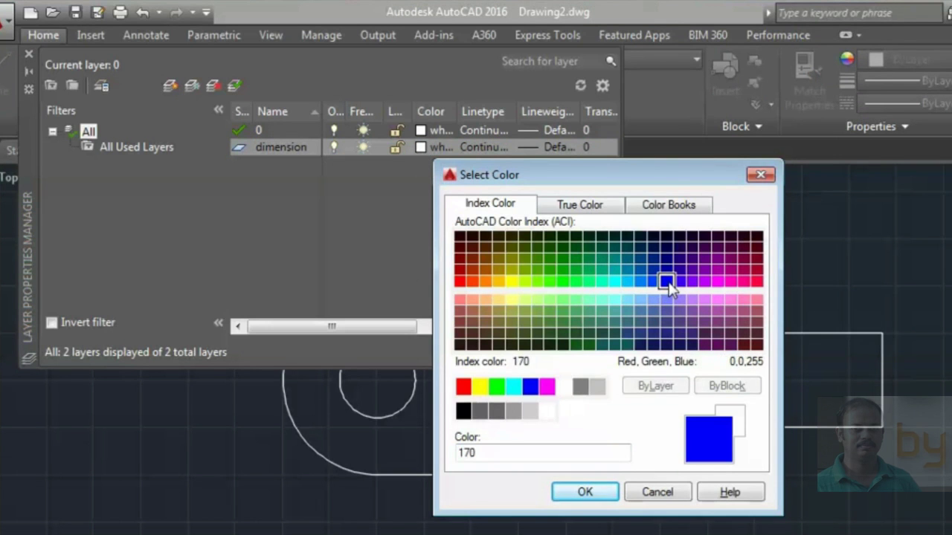
pyautogui.click(583, 498)
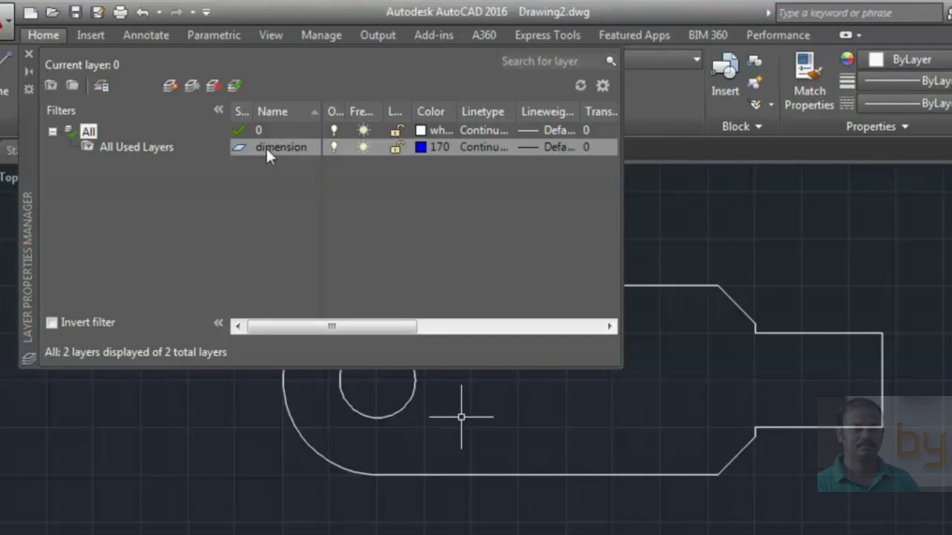
# Make the dimension layer current and close the layer manager.
pyautogui.doubleClick(265, 146)
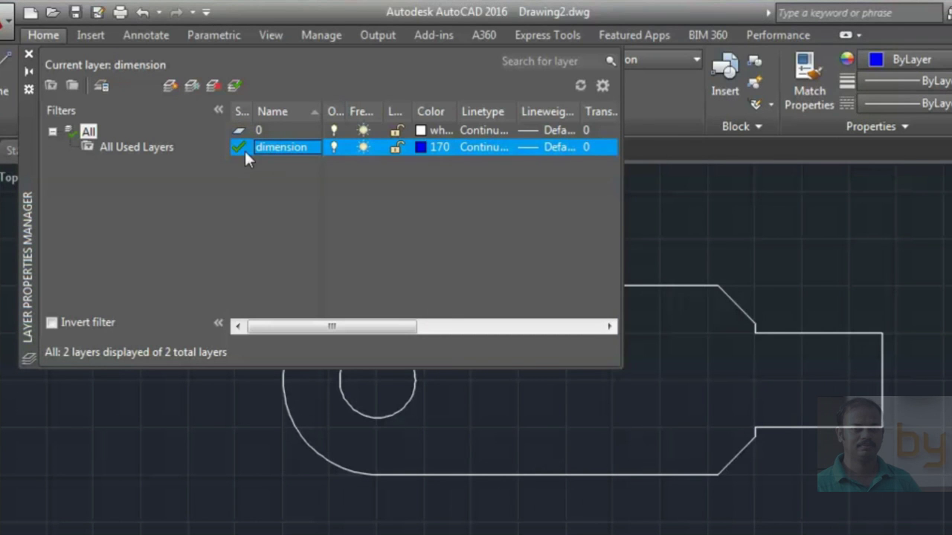
pyautogui.click(29, 56)
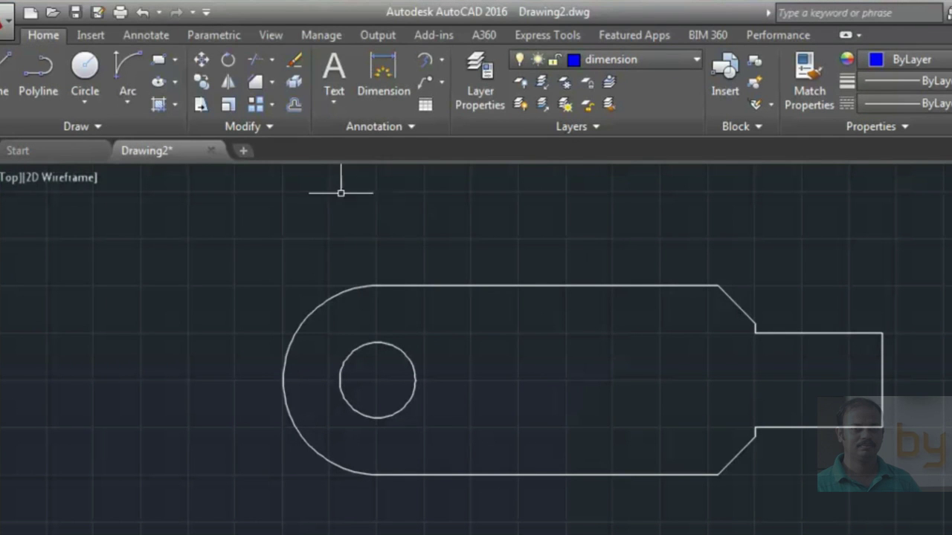
pyautogui.click(380, 69)
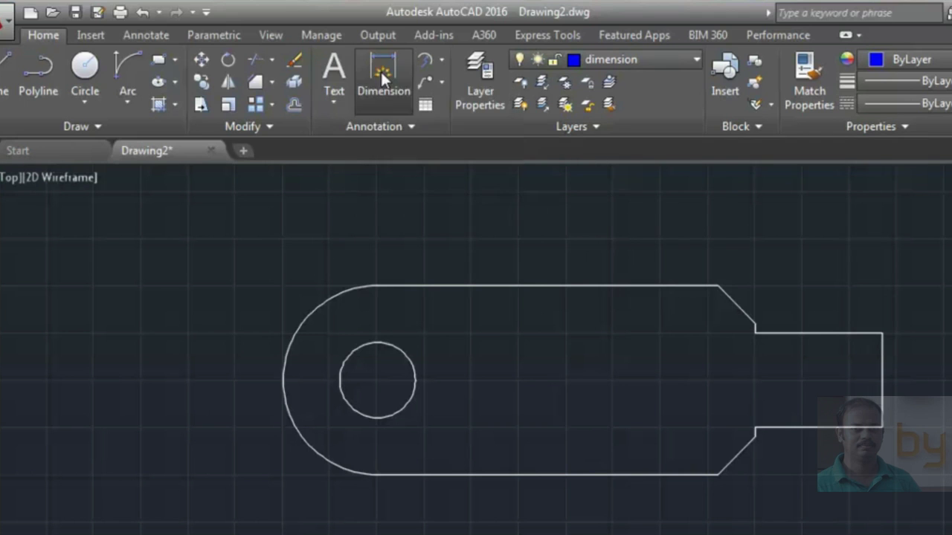
pyautogui.click(287, 340)
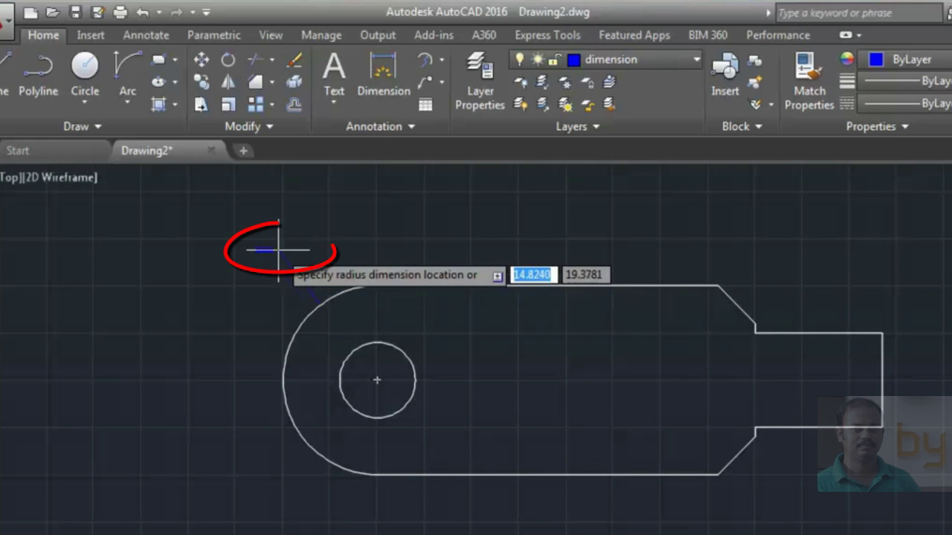
pyautogui.press('Escape')
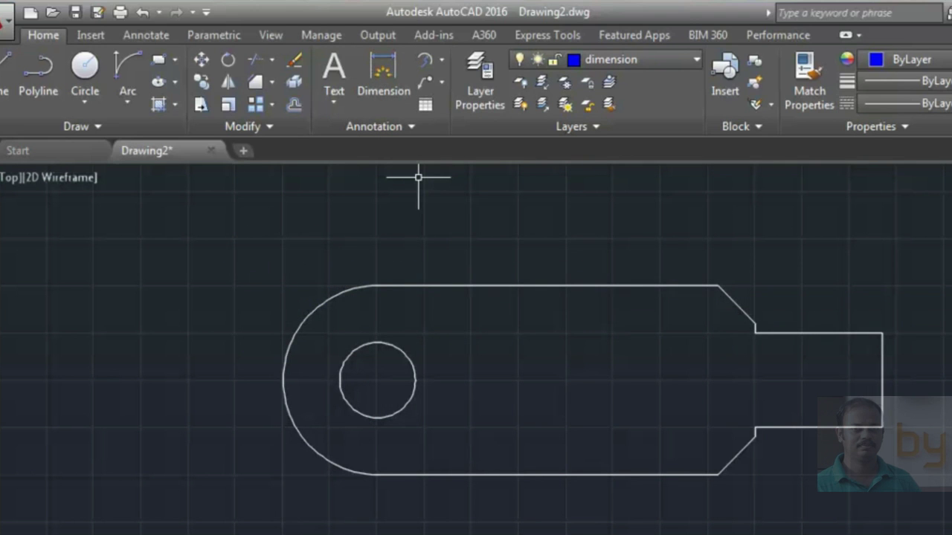
pyautogui.click(410, 128)
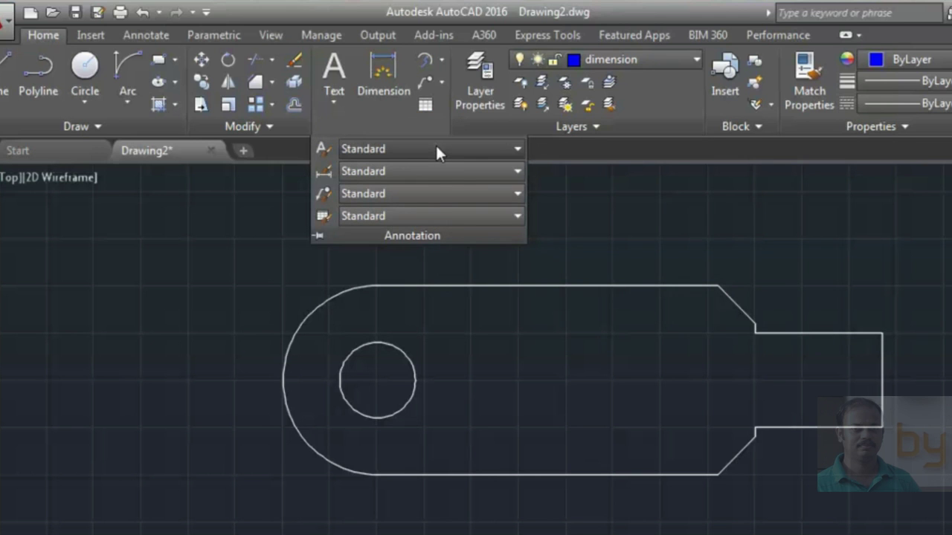
# Give the Standard text style a fixed height of 0.5 and apply it.
pyautogui.click(436, 148)
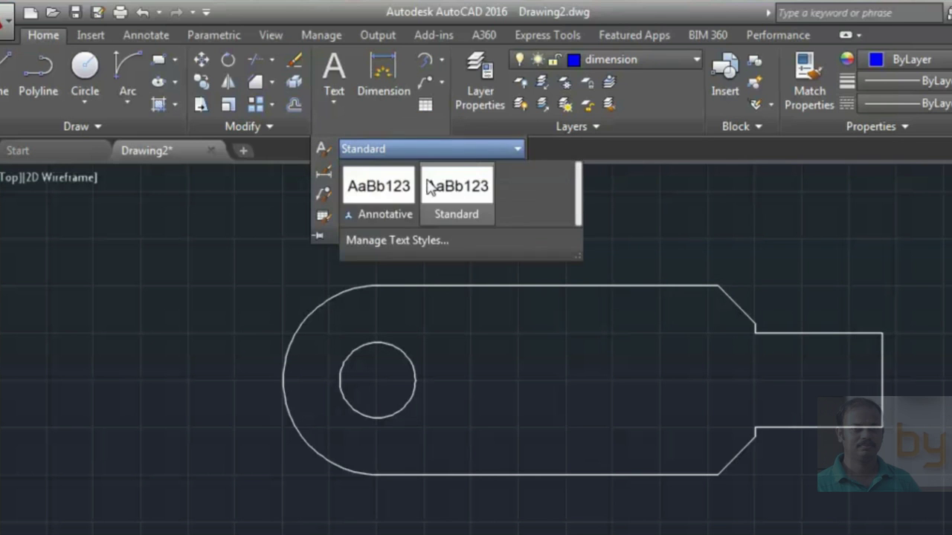
pyautogui.click(420, 242)
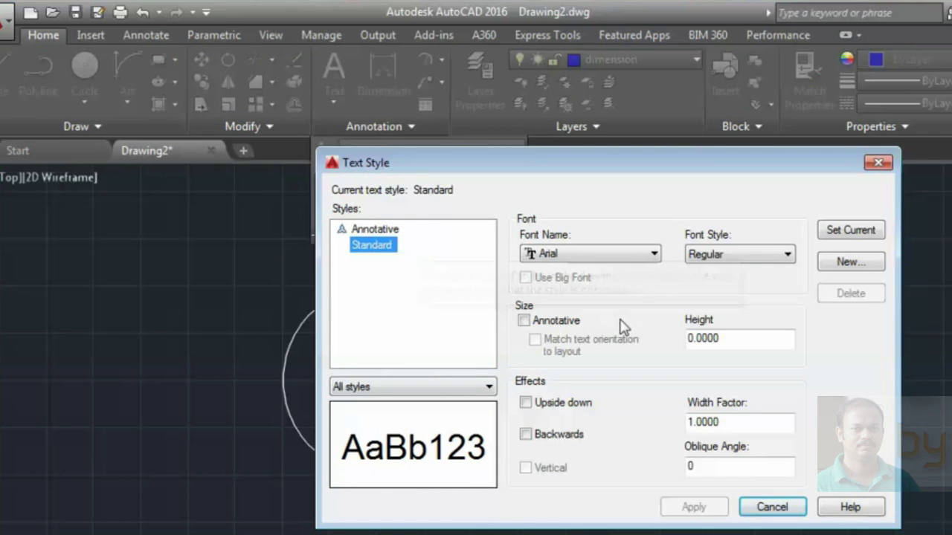
pyautogui.click(698, 339)
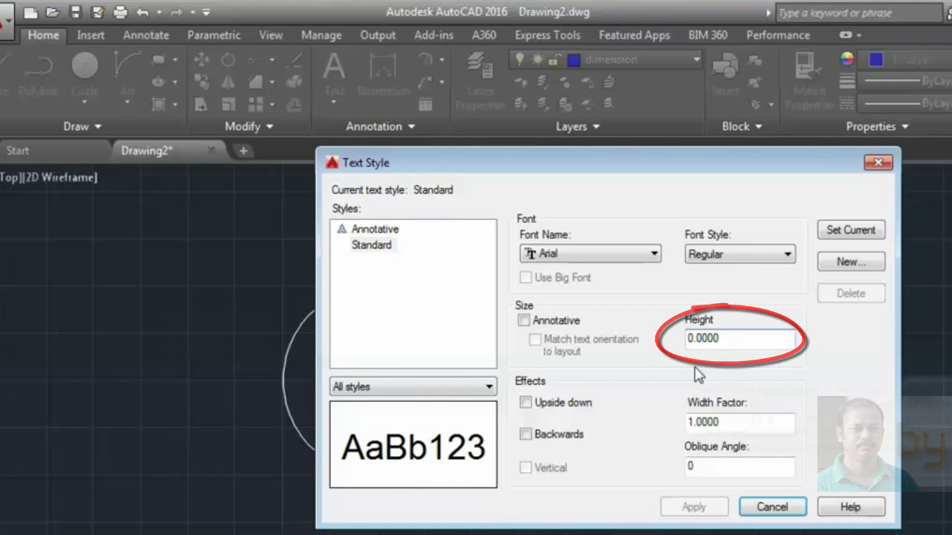
pyautogui.press('BackSpace')
pyautogui.write('5')
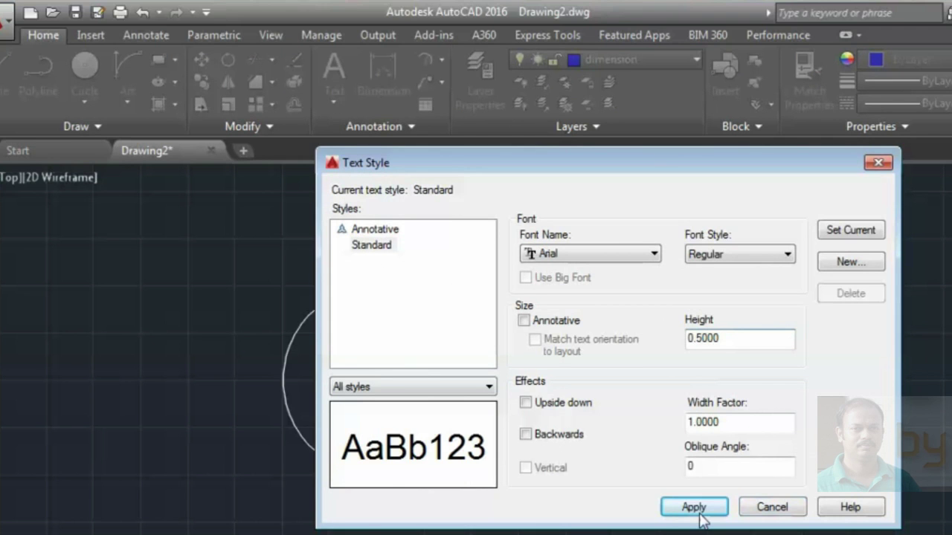
pyautogui.click(700, 510)
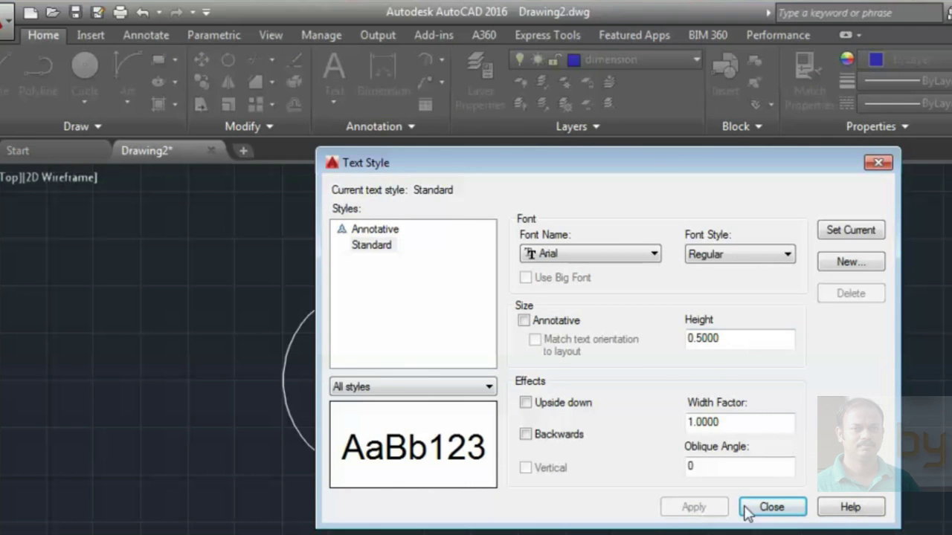
pyautogui.click(771, 509)
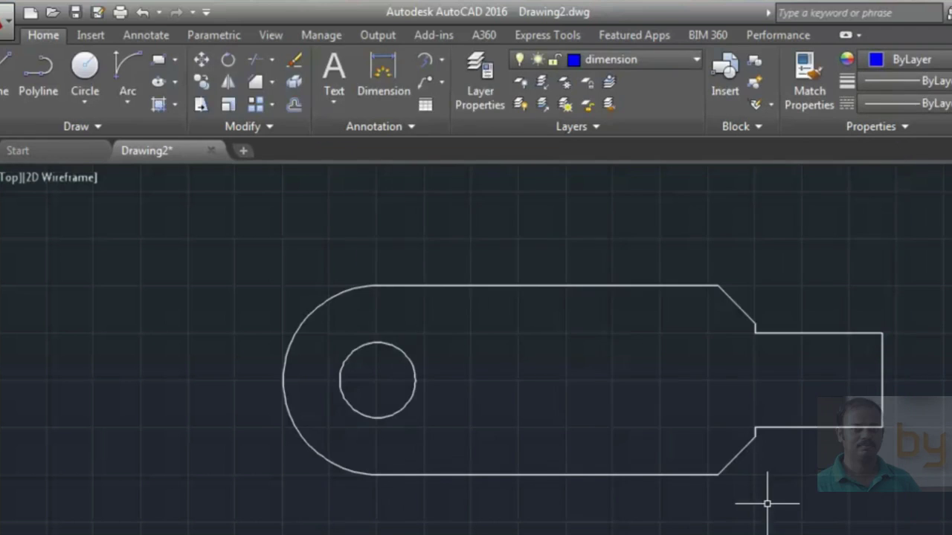
# Recolour the dimension layer to red, colour 10, in the layer manager opened with LA.
pyautogui.write('la')
pyautogui.press('Return')
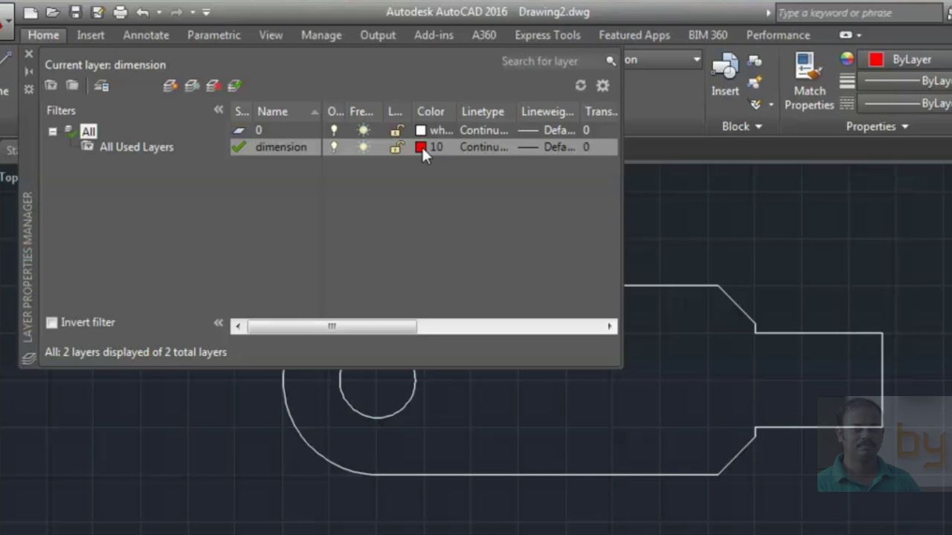
pyautogui.click(27, 55)
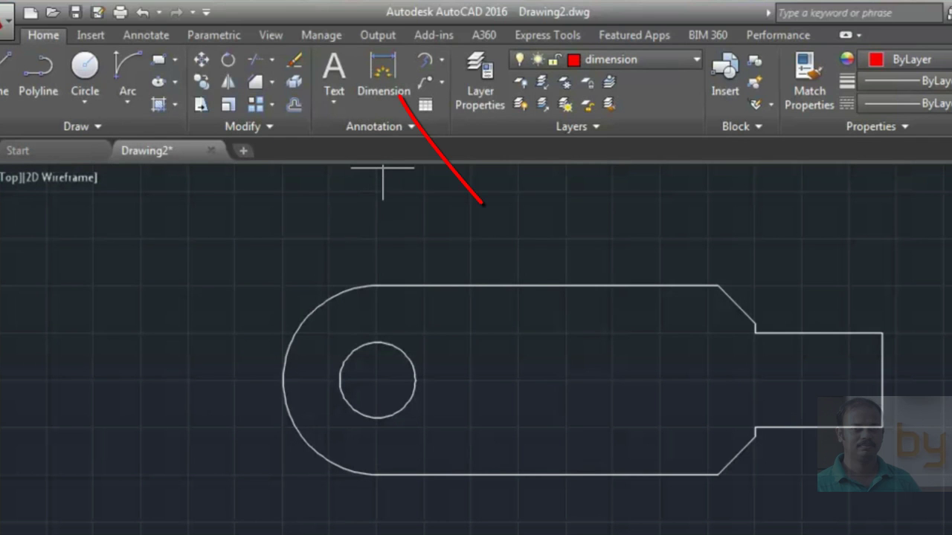
# Add an R5.0000 radius dimension to the plate's rounded left end.
pyautogui.click(383, 71)
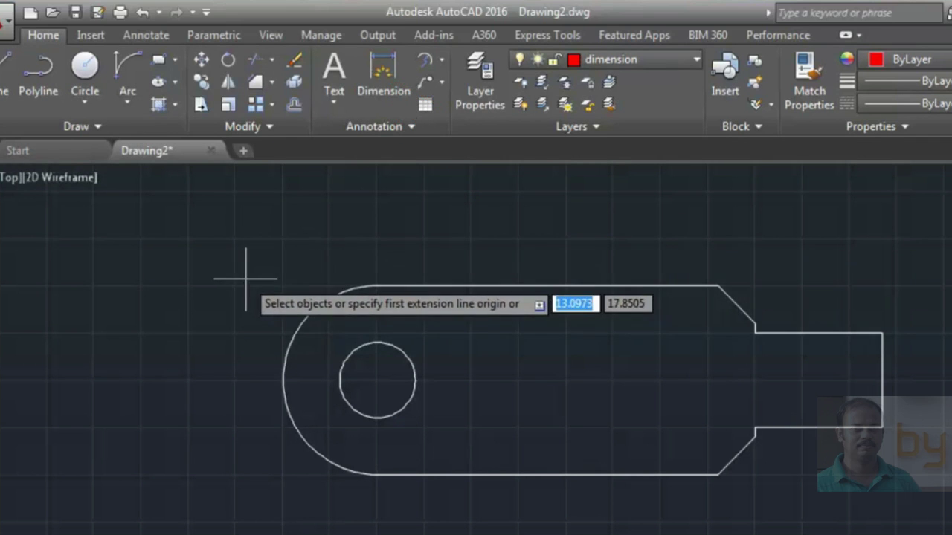
pyautogui.click(291, 328)
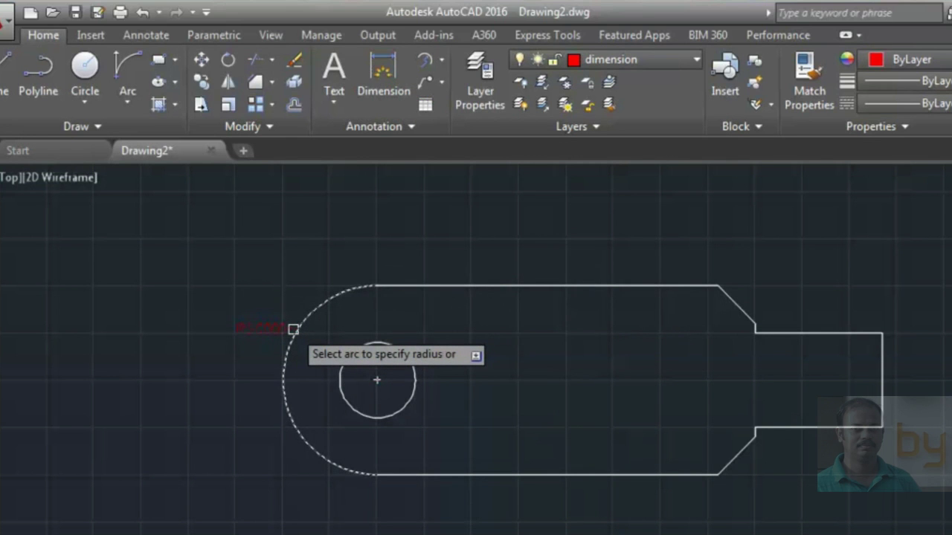
pyautogui.press('Escape')
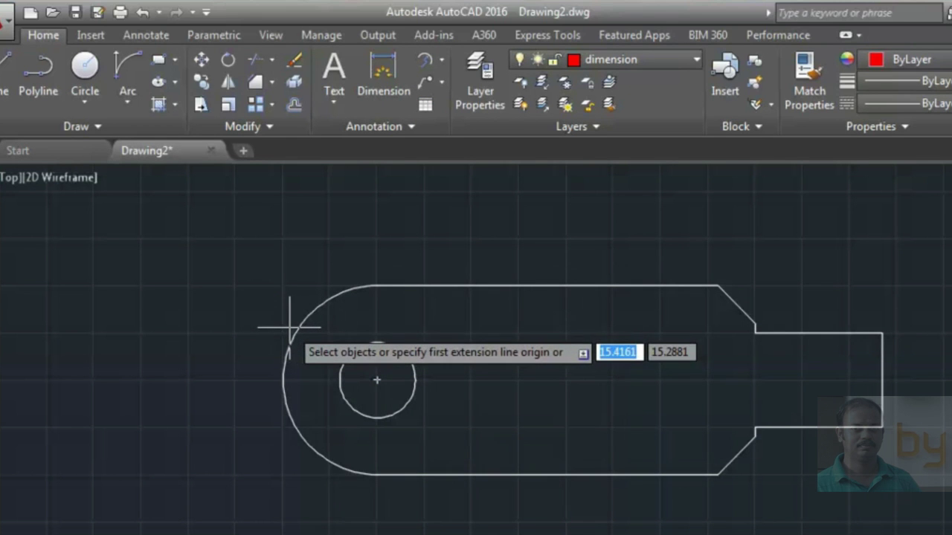
pyautogui.click(295, 328)
pyautogui.click(296, 330)
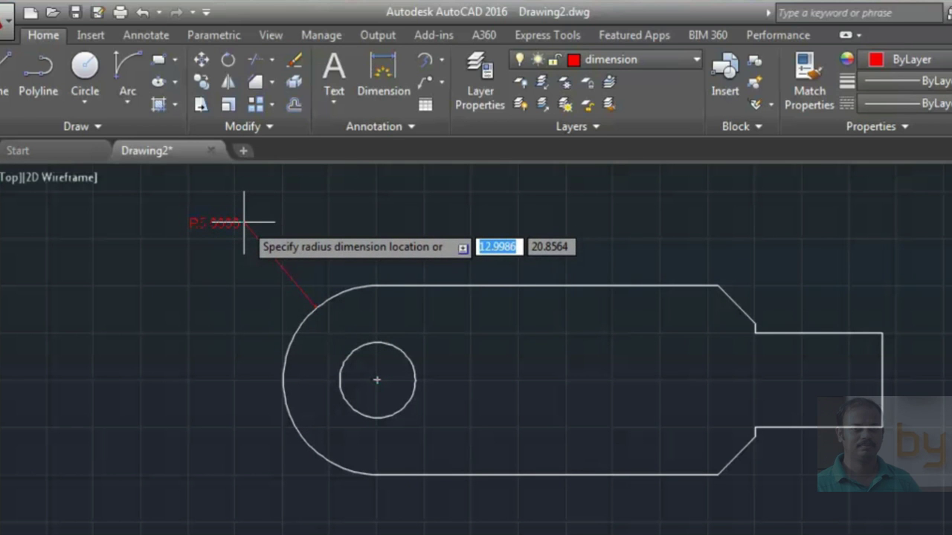
pyautogui.click(244, 221)
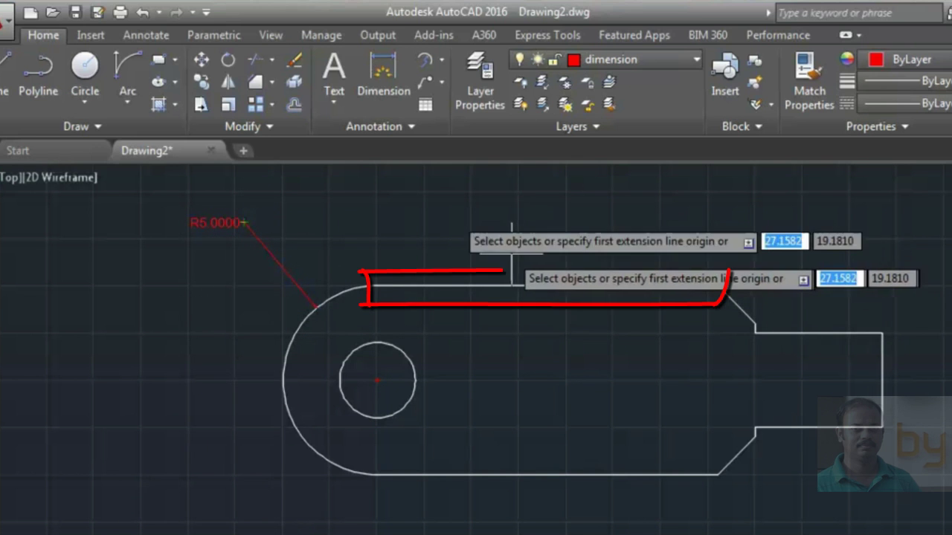
# Dimension the straight top edge as 18.0000, placed above the plate.
pyautogui.click(383, 284)
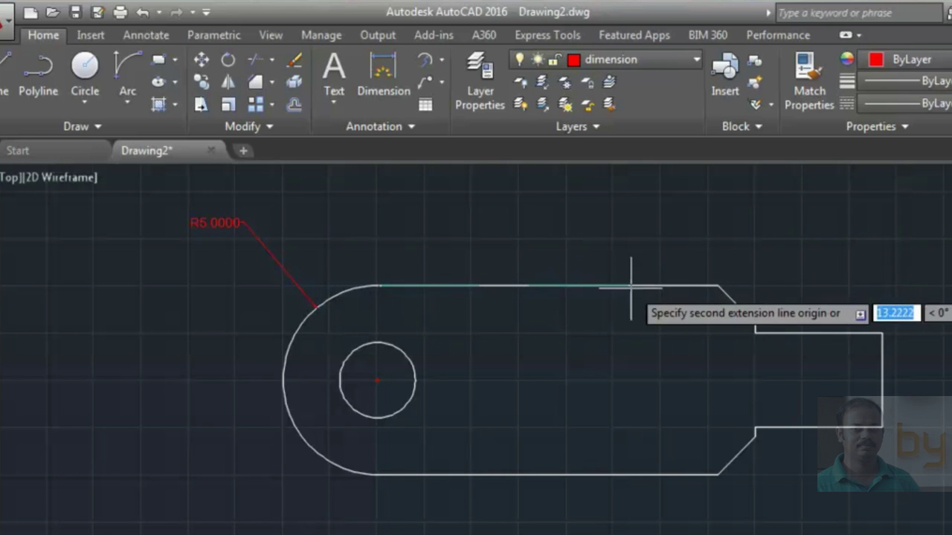
pyautogui.click(716, 284)
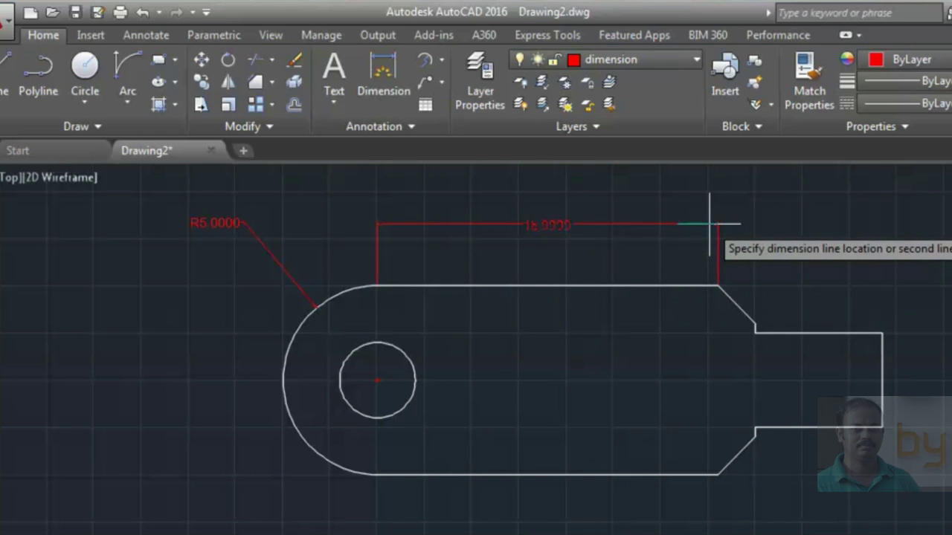
pyautogui.click(709, 223)
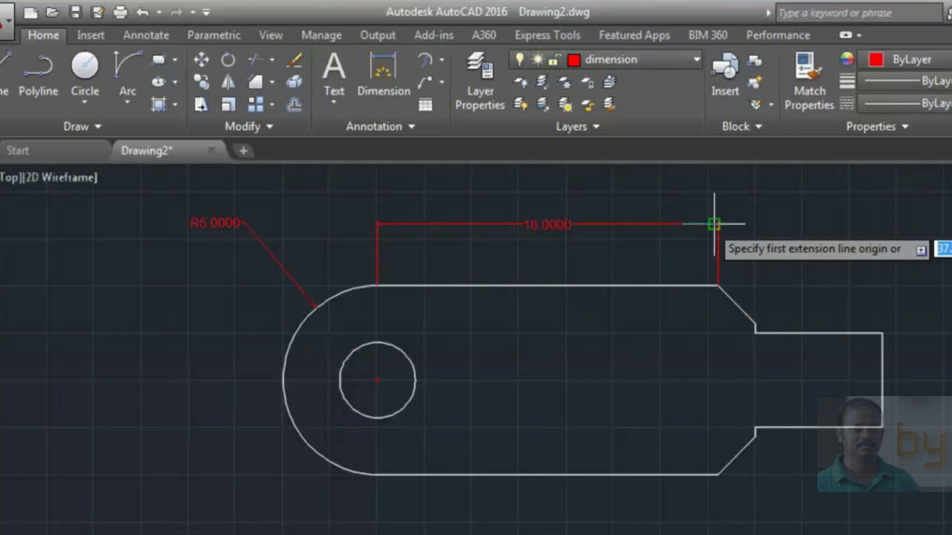
# Continue the top chain from 18.0000 with 2.0000 and 6.7251 dimensions.
pyautogui.rightClick(778, 233)
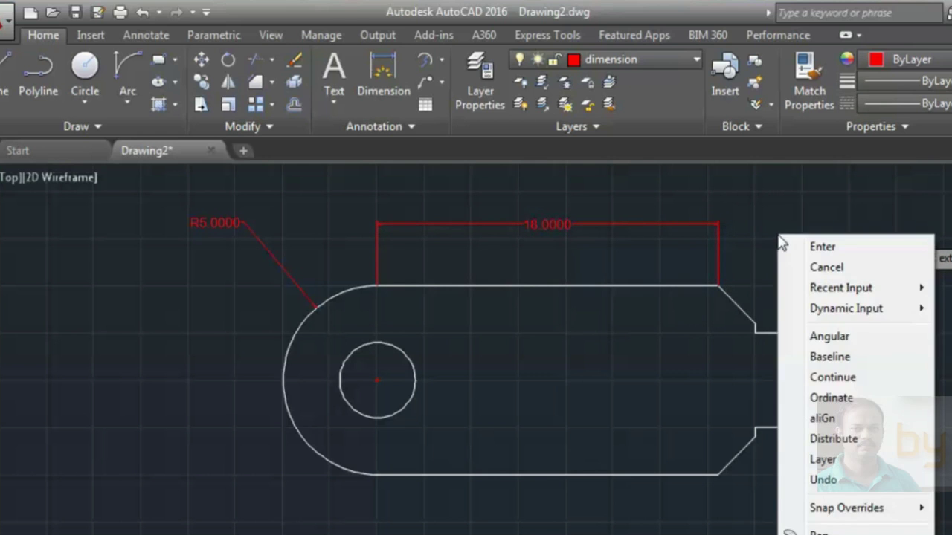
pyautogui.click(833, 378)
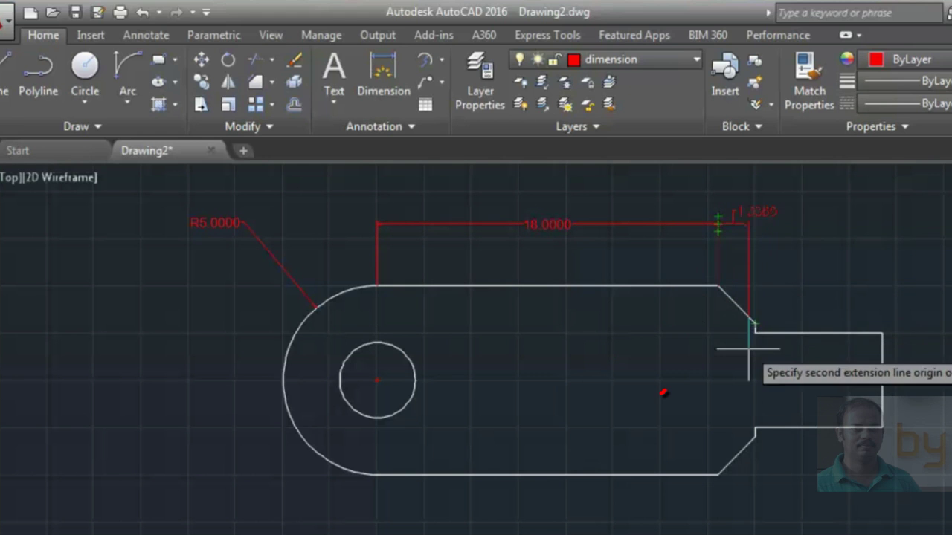
pyautogui.click(755, 324)
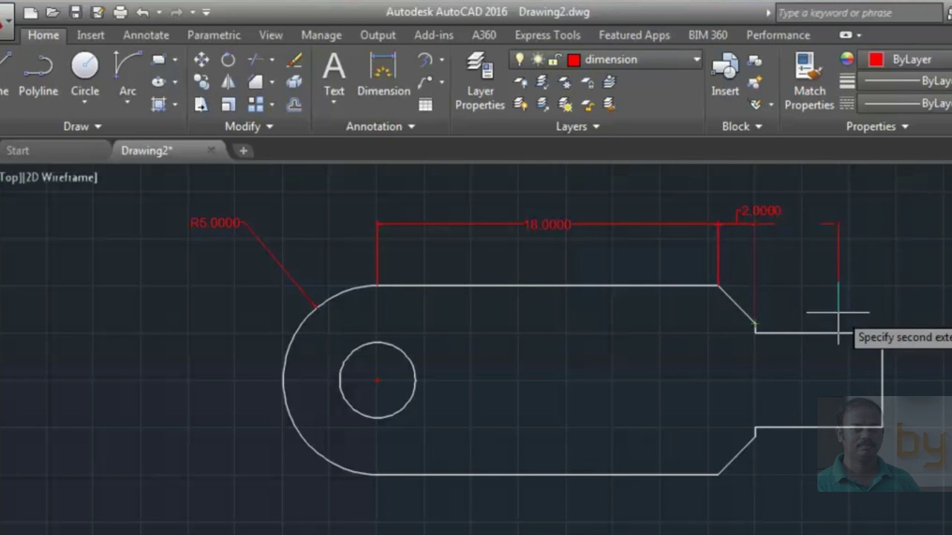
pyautogui.click(882, 332)
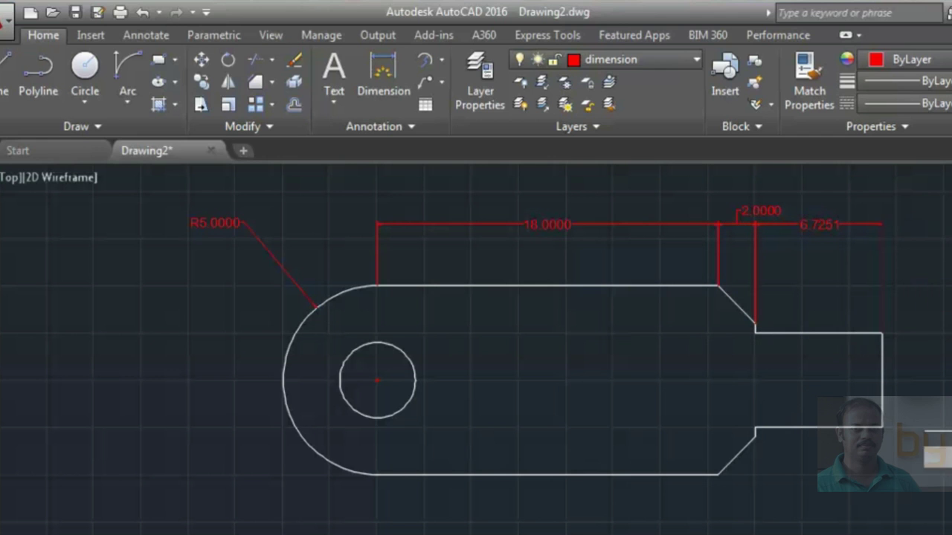
pyautogui.press('Escape')
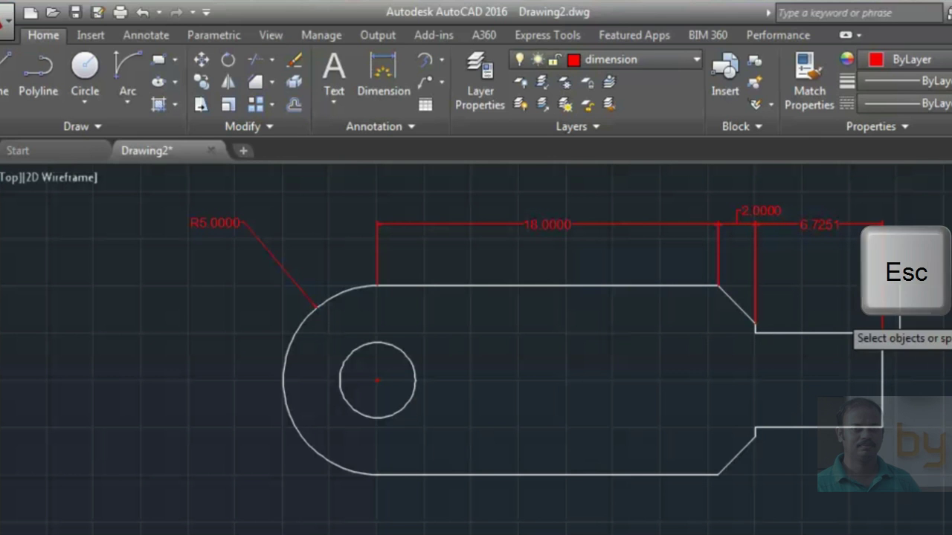
pyautogui.click(441, 60)
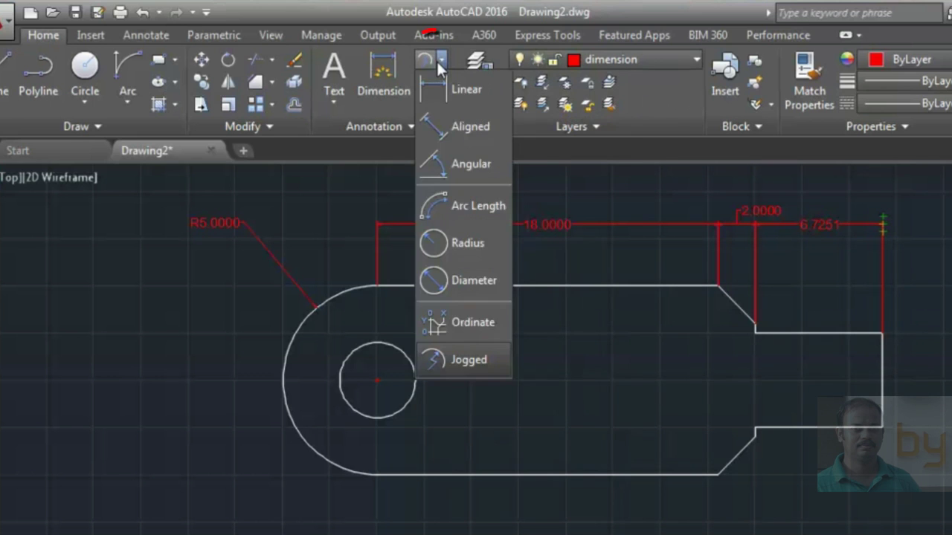
pyautogui.click(461, 90)
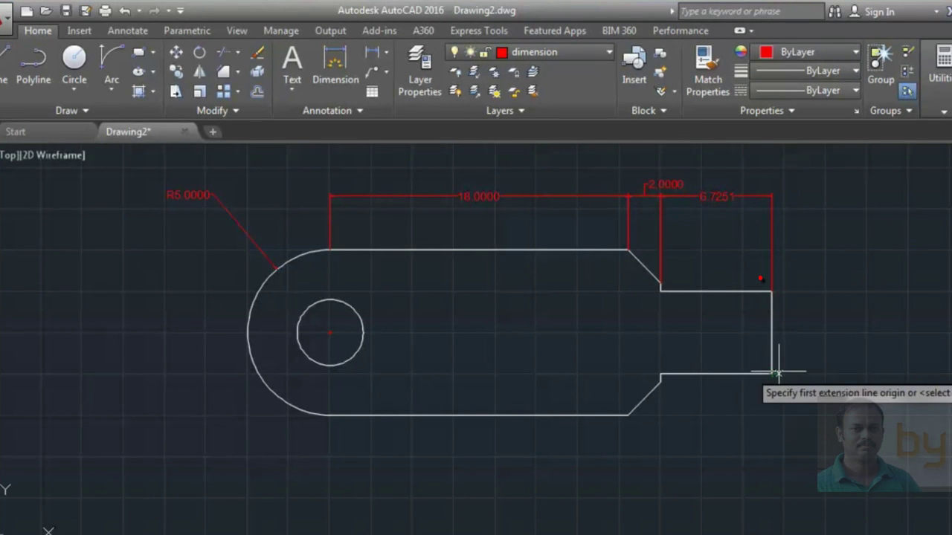
# Dimension the tab's right end vertically as 5.0000, placed to its right.
pyautogui.click(771, 374)
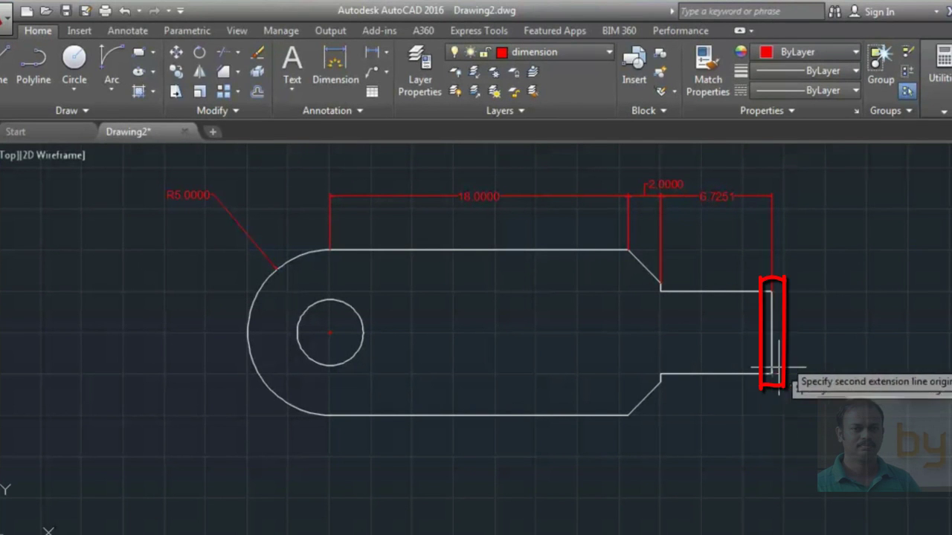
pyautogui.click(771, 292)
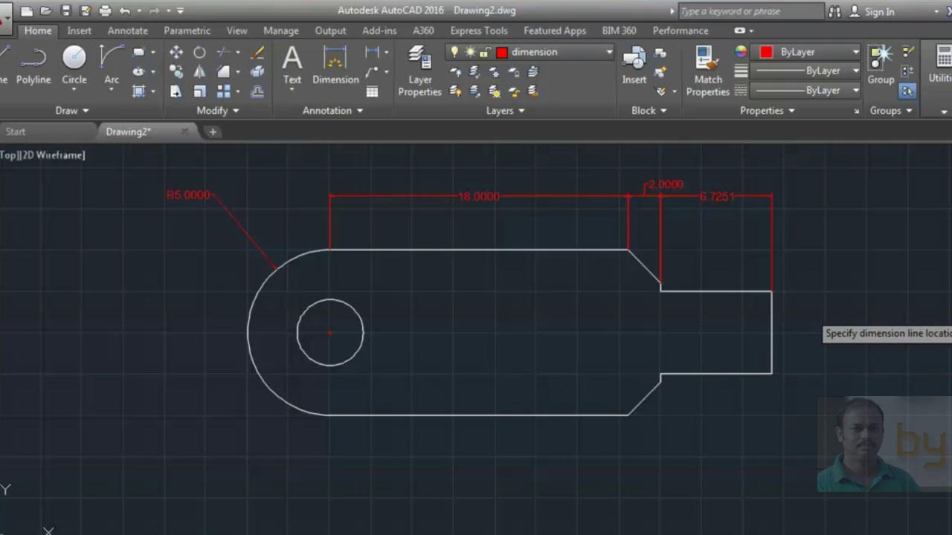
pyautogui.click(822, 313)
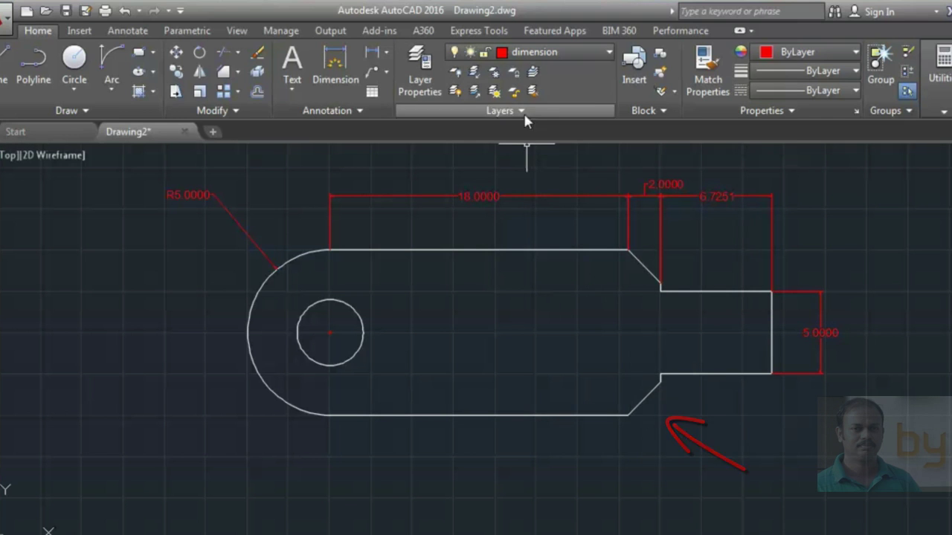
# Add an aligned 2.8284 dimension along the lower chamfer edge.
pyautogui.click(385, 52)
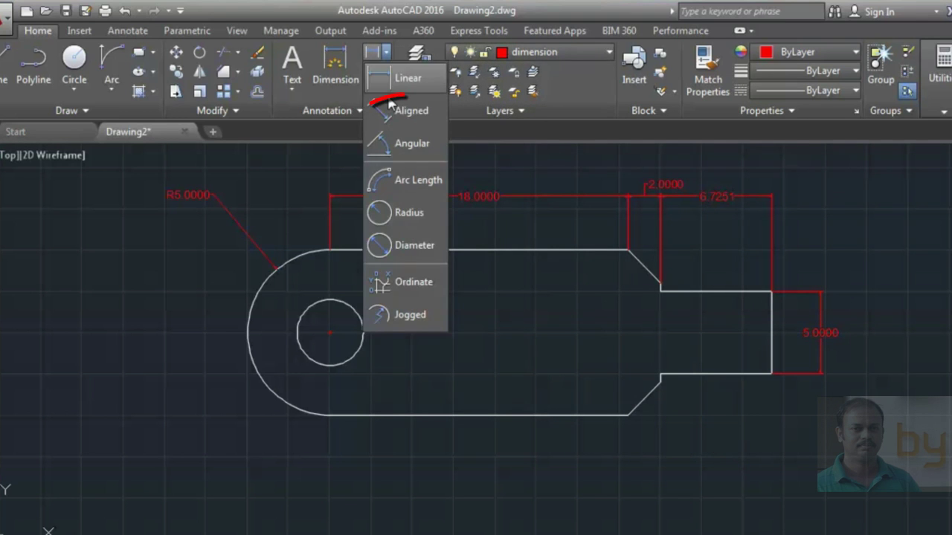
pyautogui.click(413, 113)
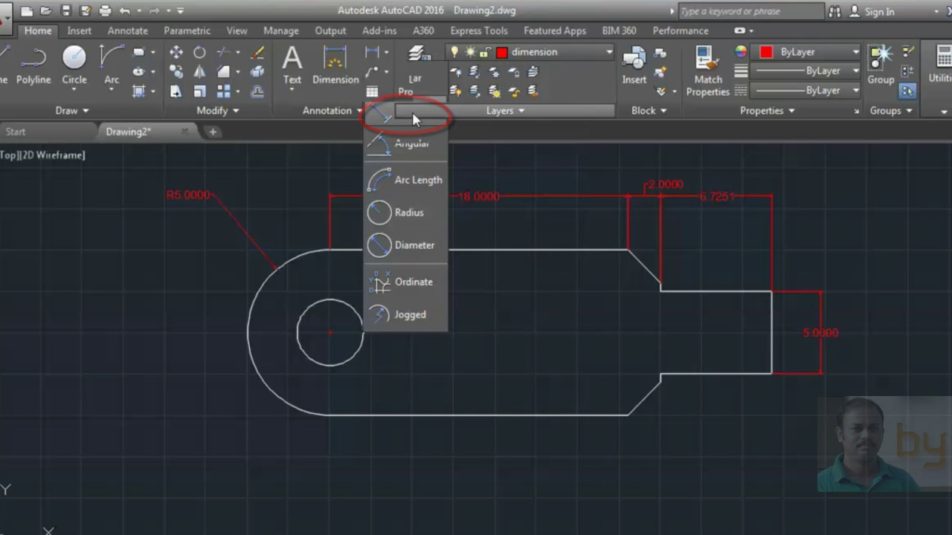
pyautogui.click(661, 383)
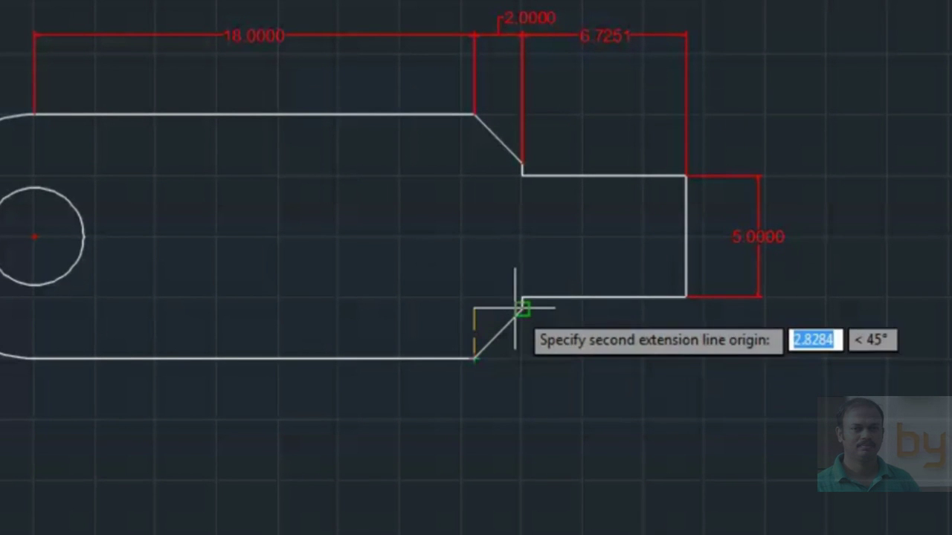
pyautogui.click(522, 308)
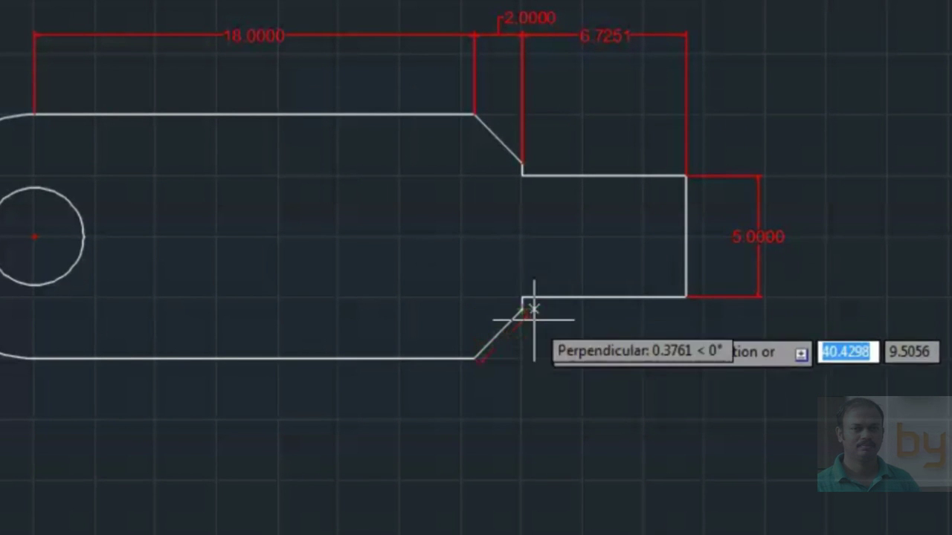
pyautogui.click(567, 342)
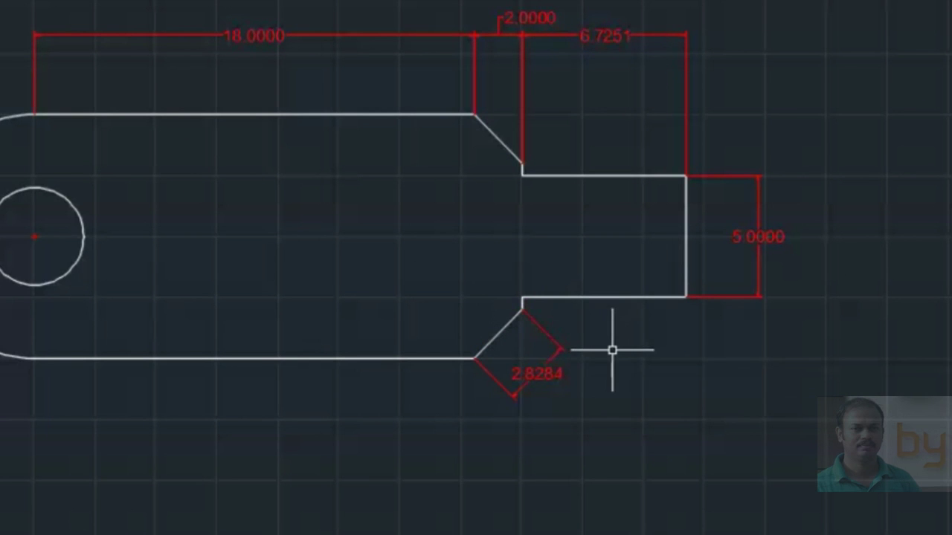
pyautogui.click(388, 55)
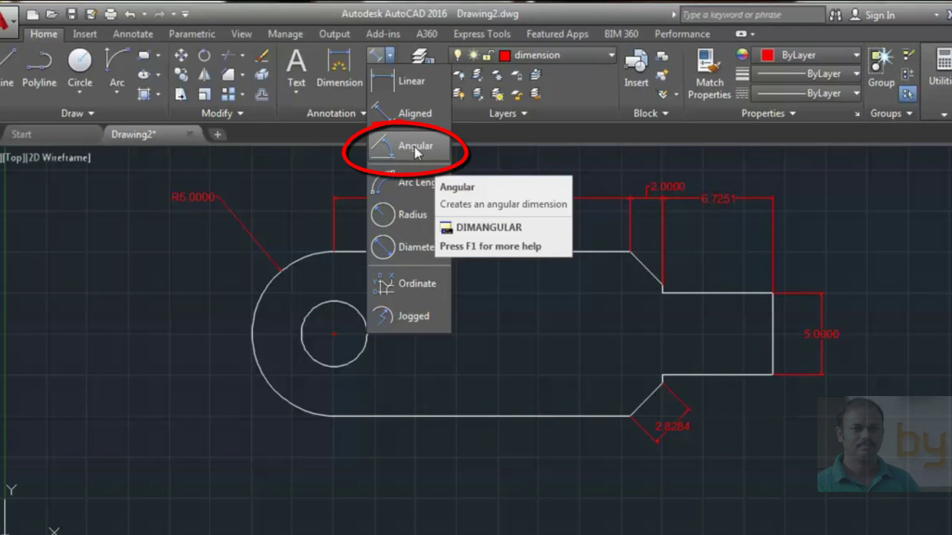
# Add a 135° angular dimension between the top edge and the upper chamfer.
pyautogui.click(407, 147)
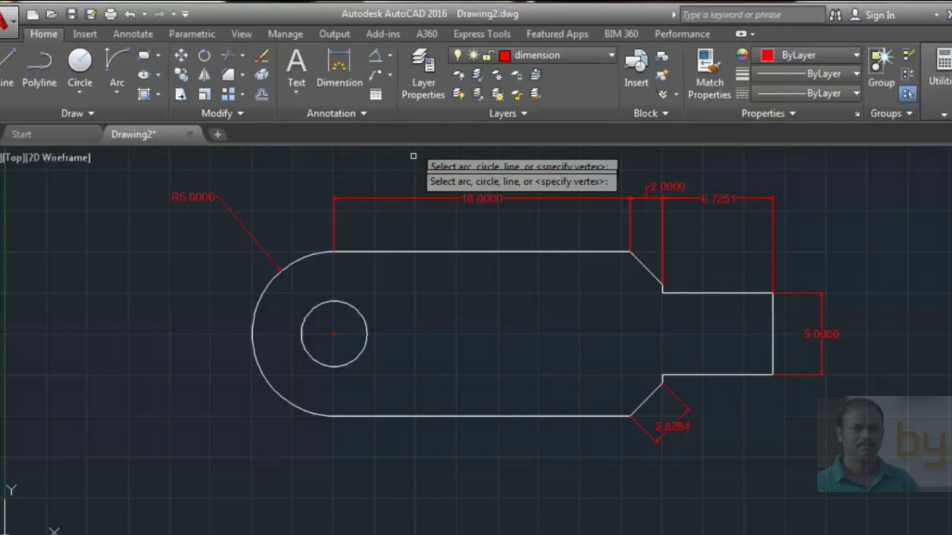
pyautogui.click(599, 251)
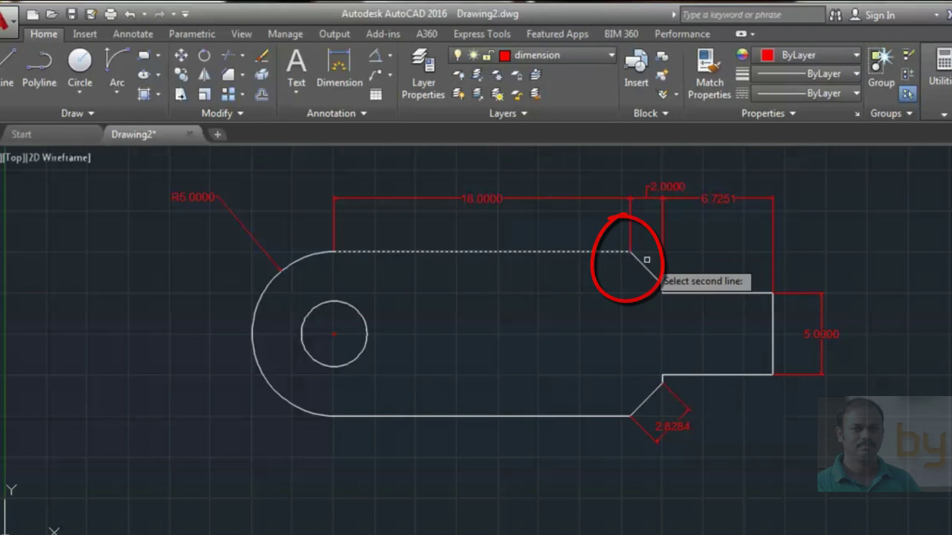
pyautogui.click(644, 265)
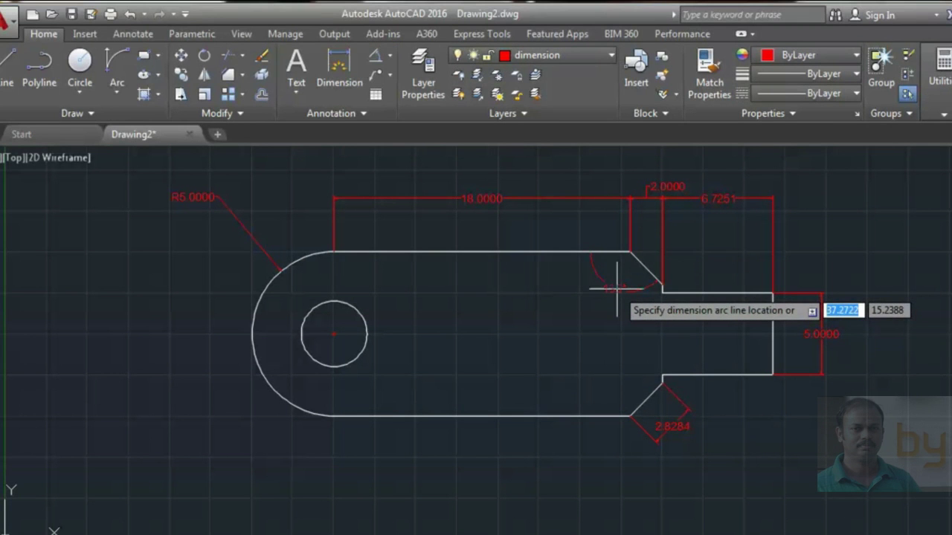
pyautogui.click(617, 288)
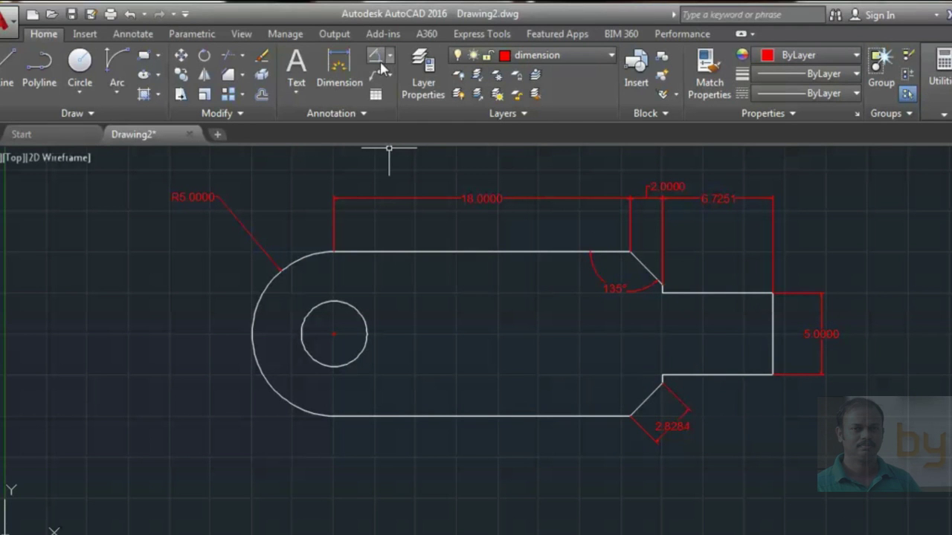
# Add a 45° angular dimension between the lower chamfer and the bottom edge.
pyautogui.click(376, 56)
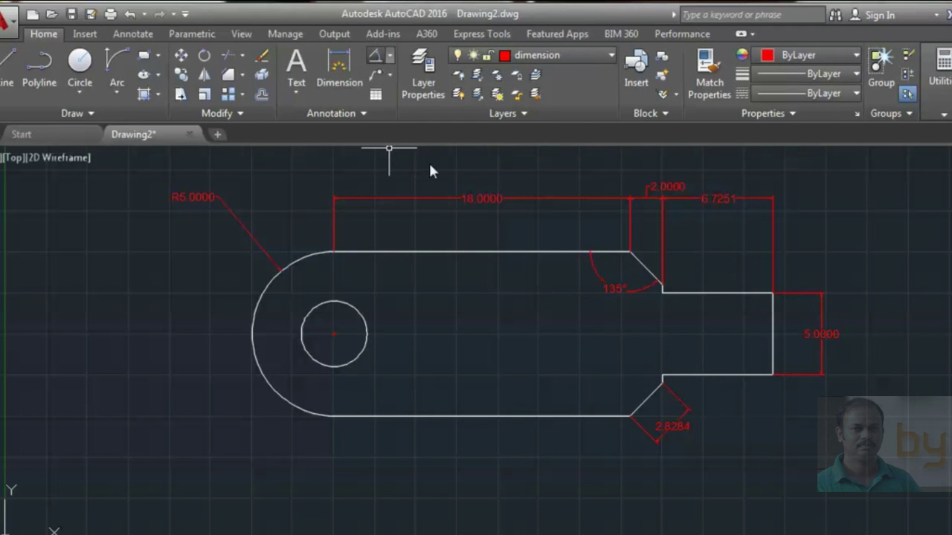
pyautogui.click(641, 399)
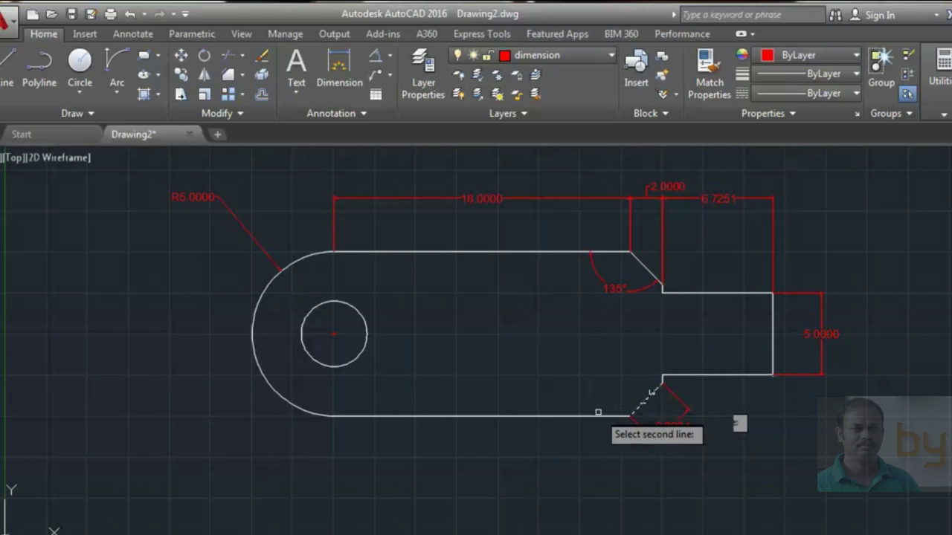
pyautogui.click(598, 416)
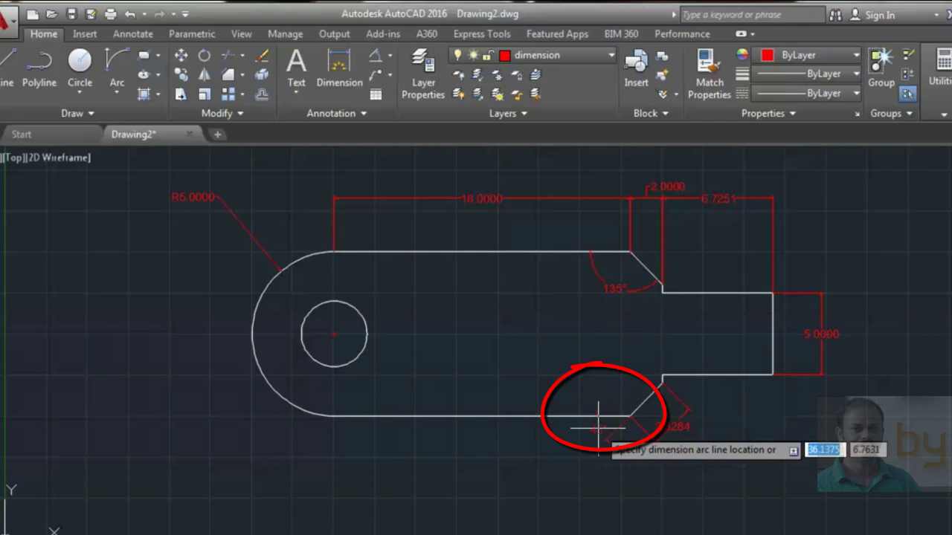
pyautogui.click(567, 459)
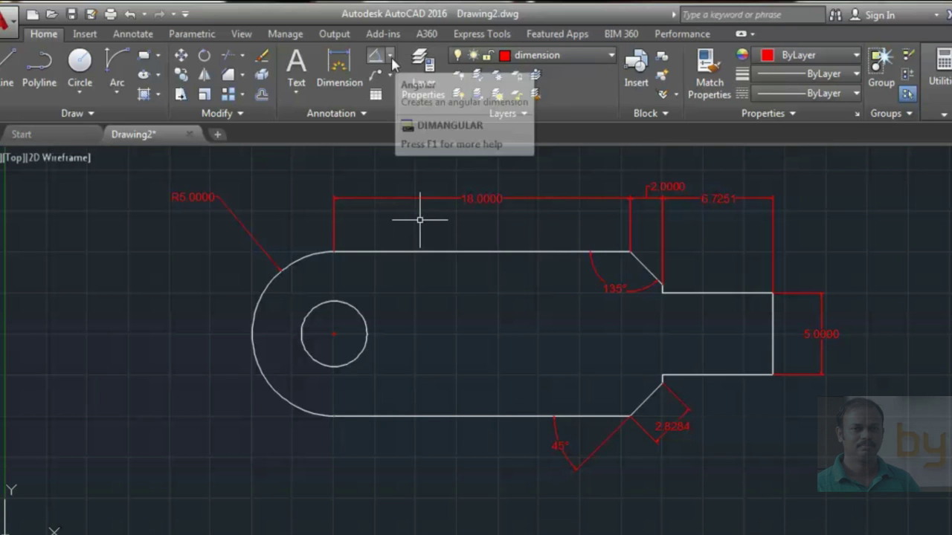
pyautogui.click(390, 57)
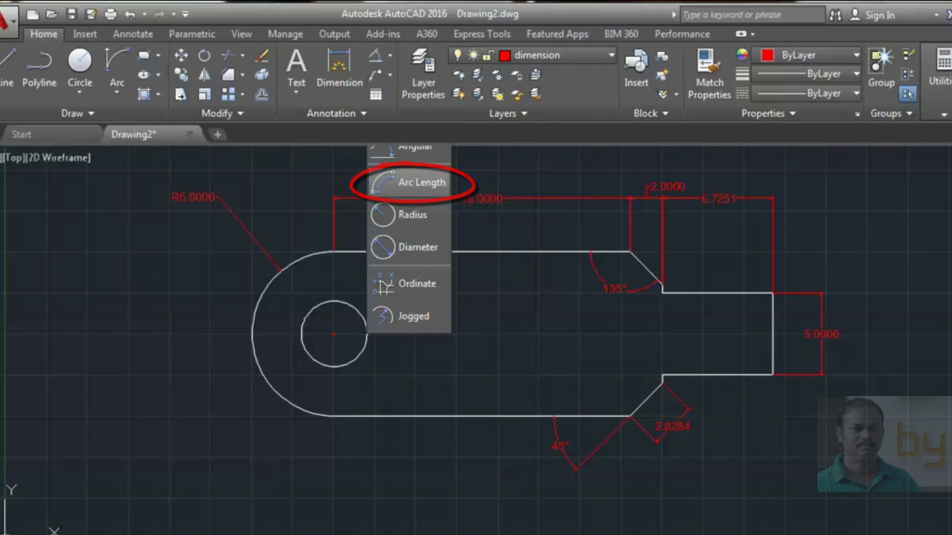
# Dimension the rounded left end's arc length as 15.7080, placed left of the arc.
pyautogui.click(413, 182)
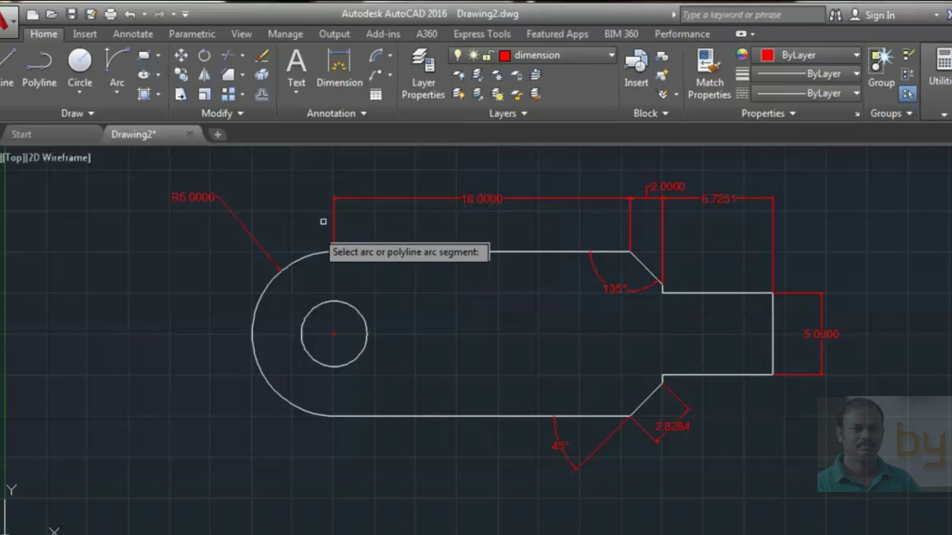
pyautogui.click(253, 319)
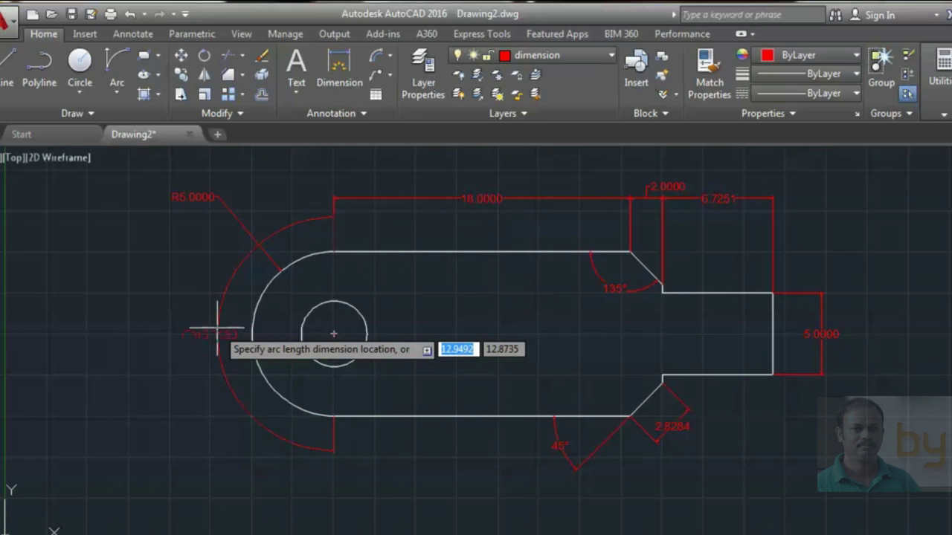
pyautogui.click(217, 328)
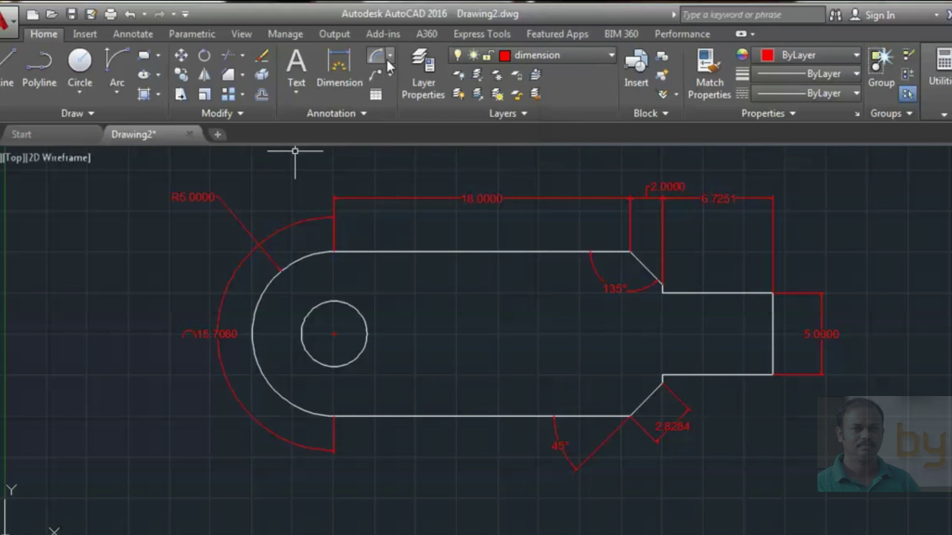
pyautogui.click(388, 61)
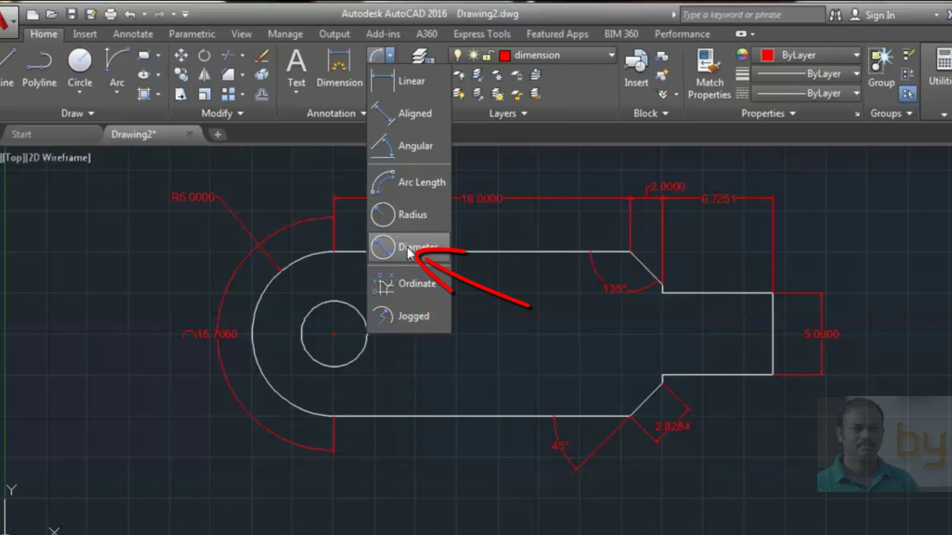
# Dimension the circular hole as Ø4.0000, placed below right of it.
pyautogui.click(409, 249)
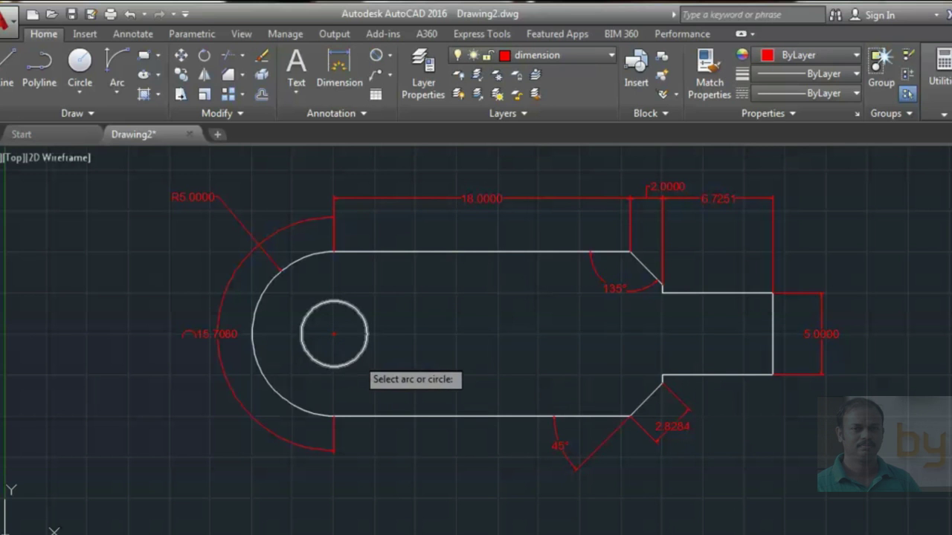
pyautogui.click(357, 359)
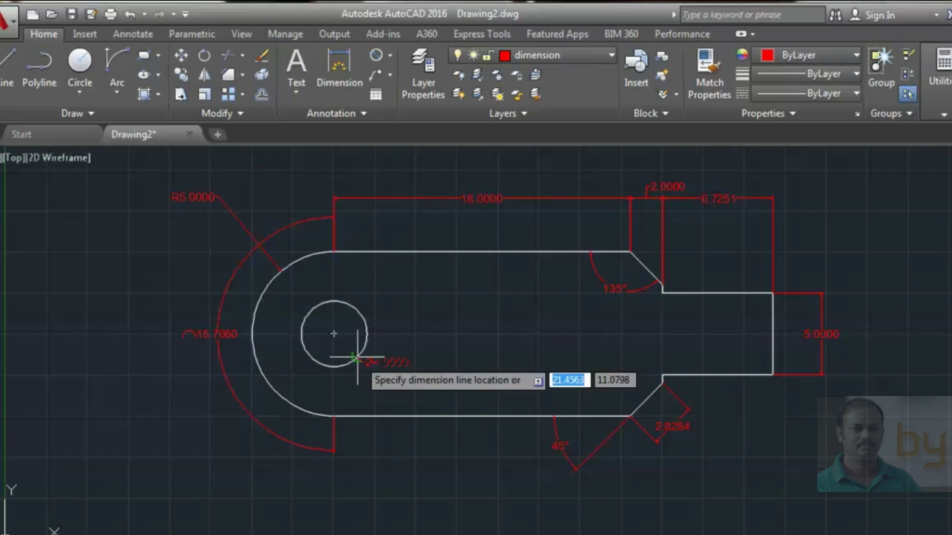
pyautogui.click(398, 385)
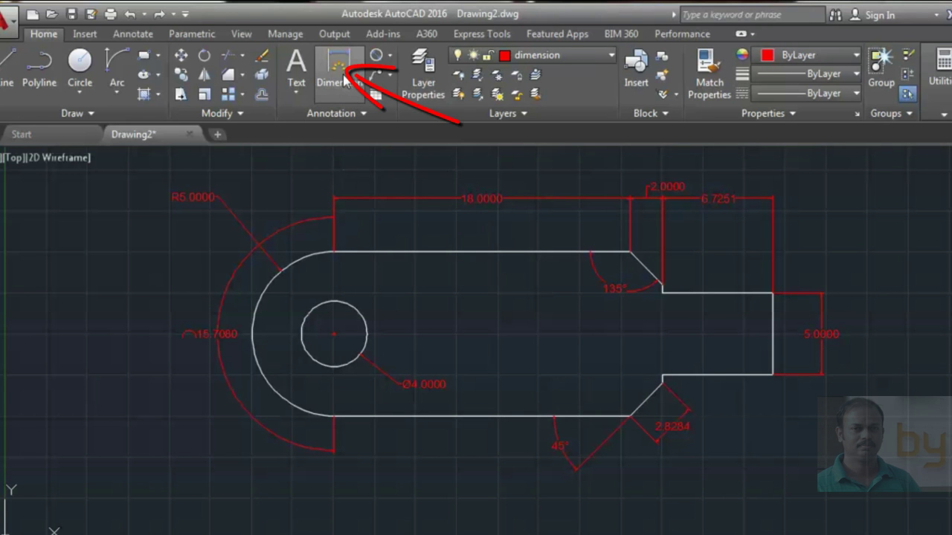
# Dimension the bottom edge from its lower-left end to the chamfer corner as 18.0000.
pyautogui.click(343, 78)
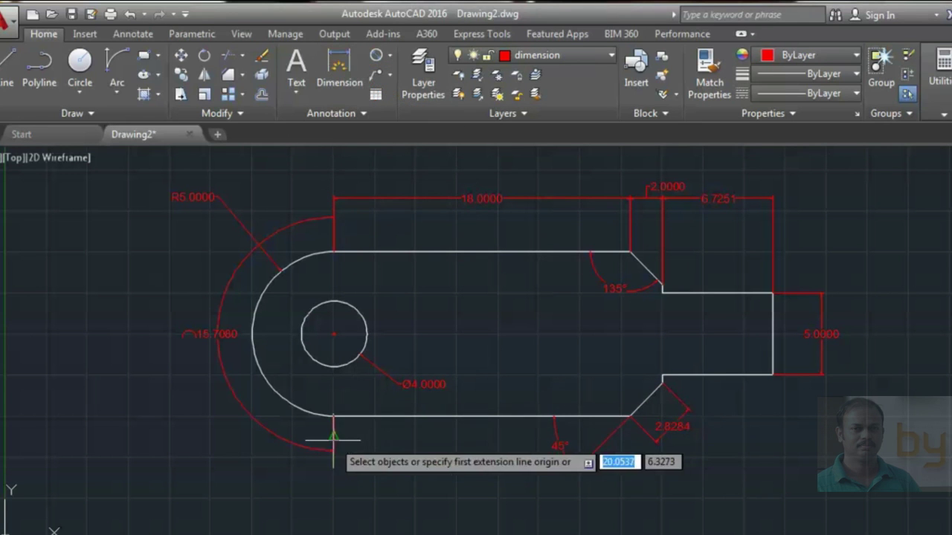
pyautogui.click(333, 417)
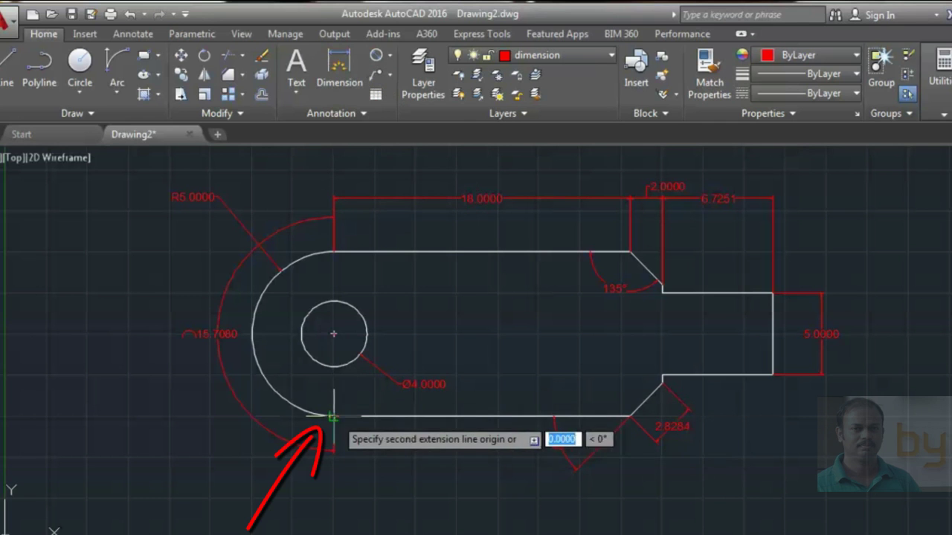
pyautogui.click(629, 418)
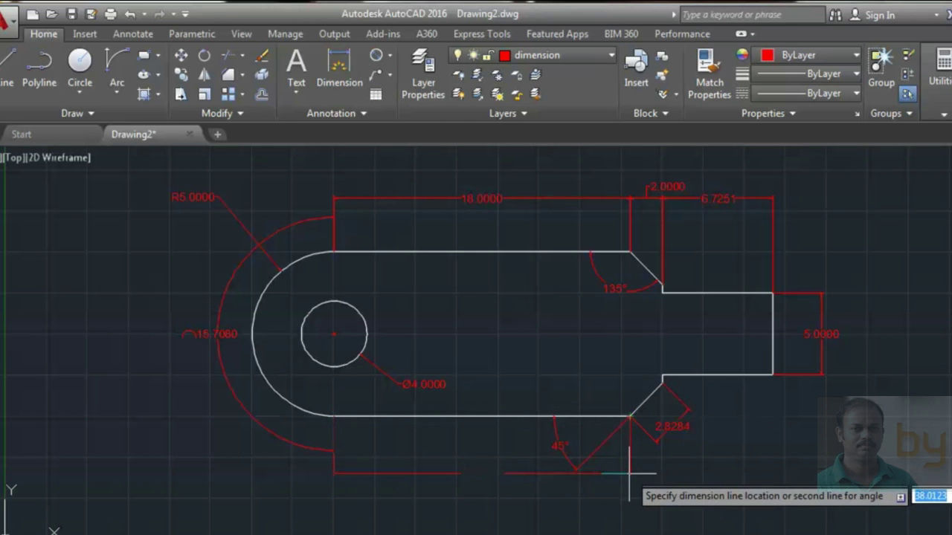
pyautogui.click(631, 480)
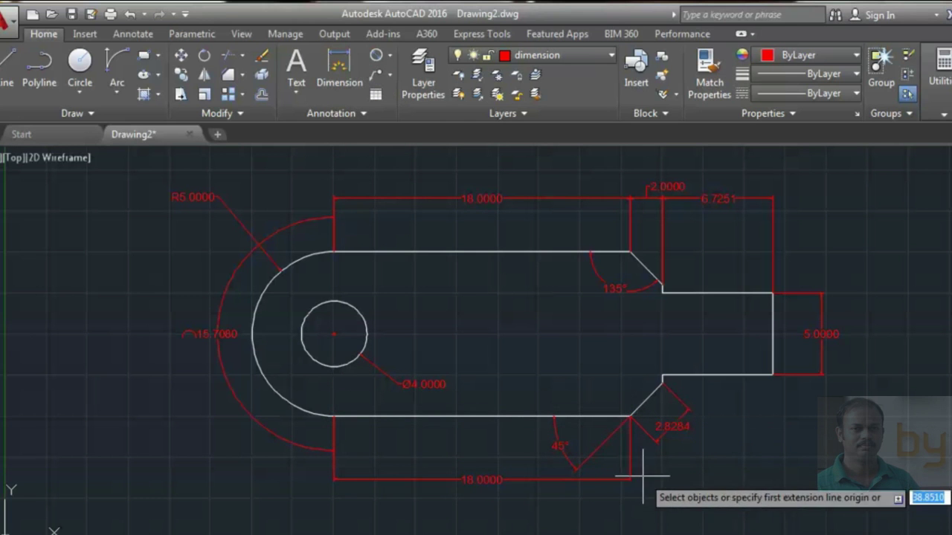
# Add baseline dimensions from the lower-left corner: 20.0000 to the notch, 26.7251 to the tab.
pyautogui.rightClick(653, 475)
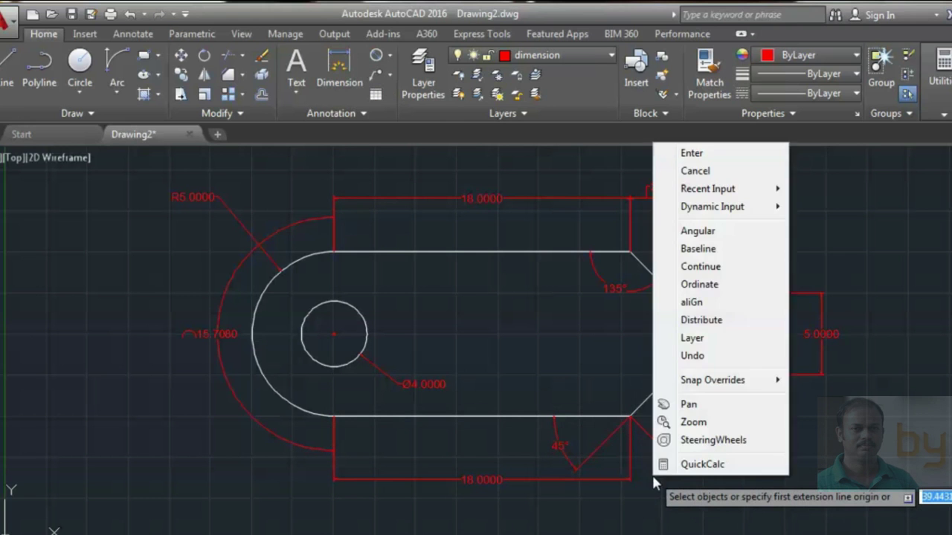
pyautogui.click(710, 254)
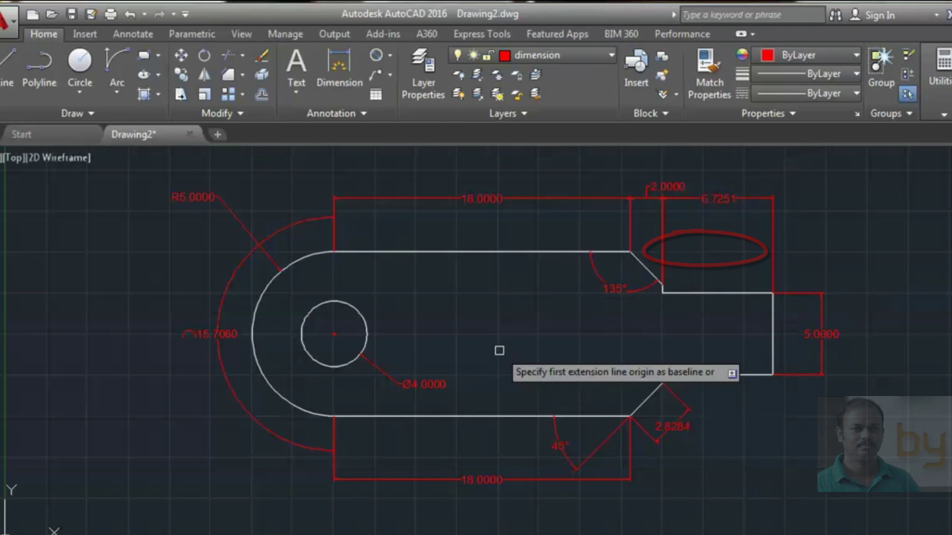
pyautogui.click(336, 419)
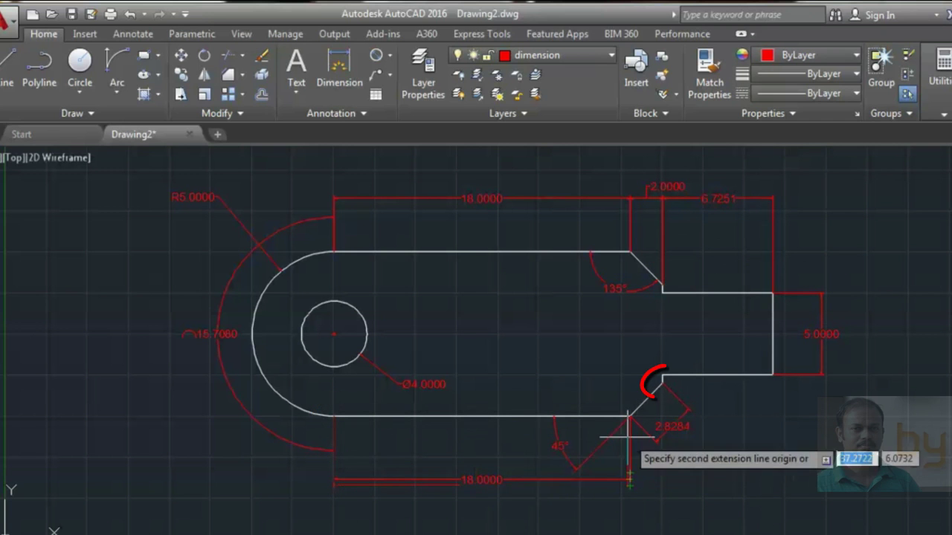
pyautogui.click(662, 383)
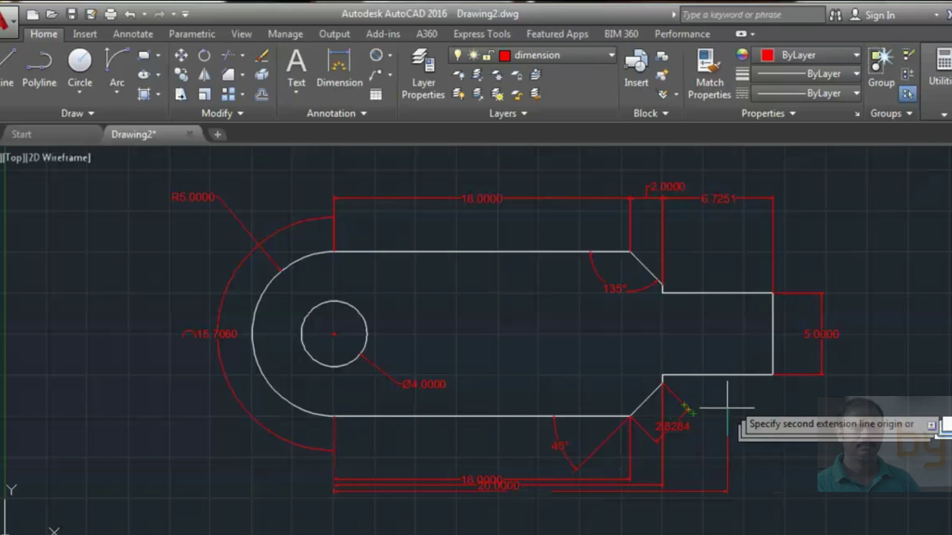
pyautogui.click(774, 376)
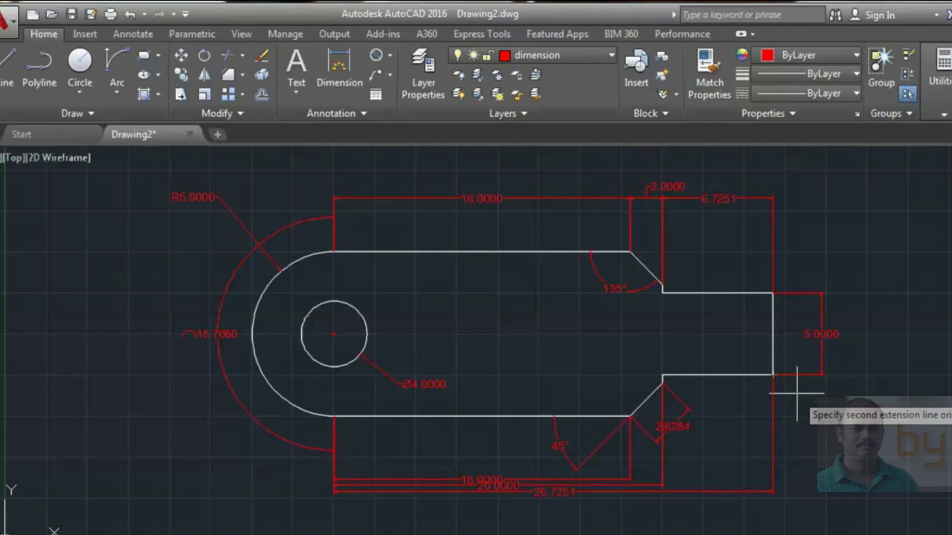